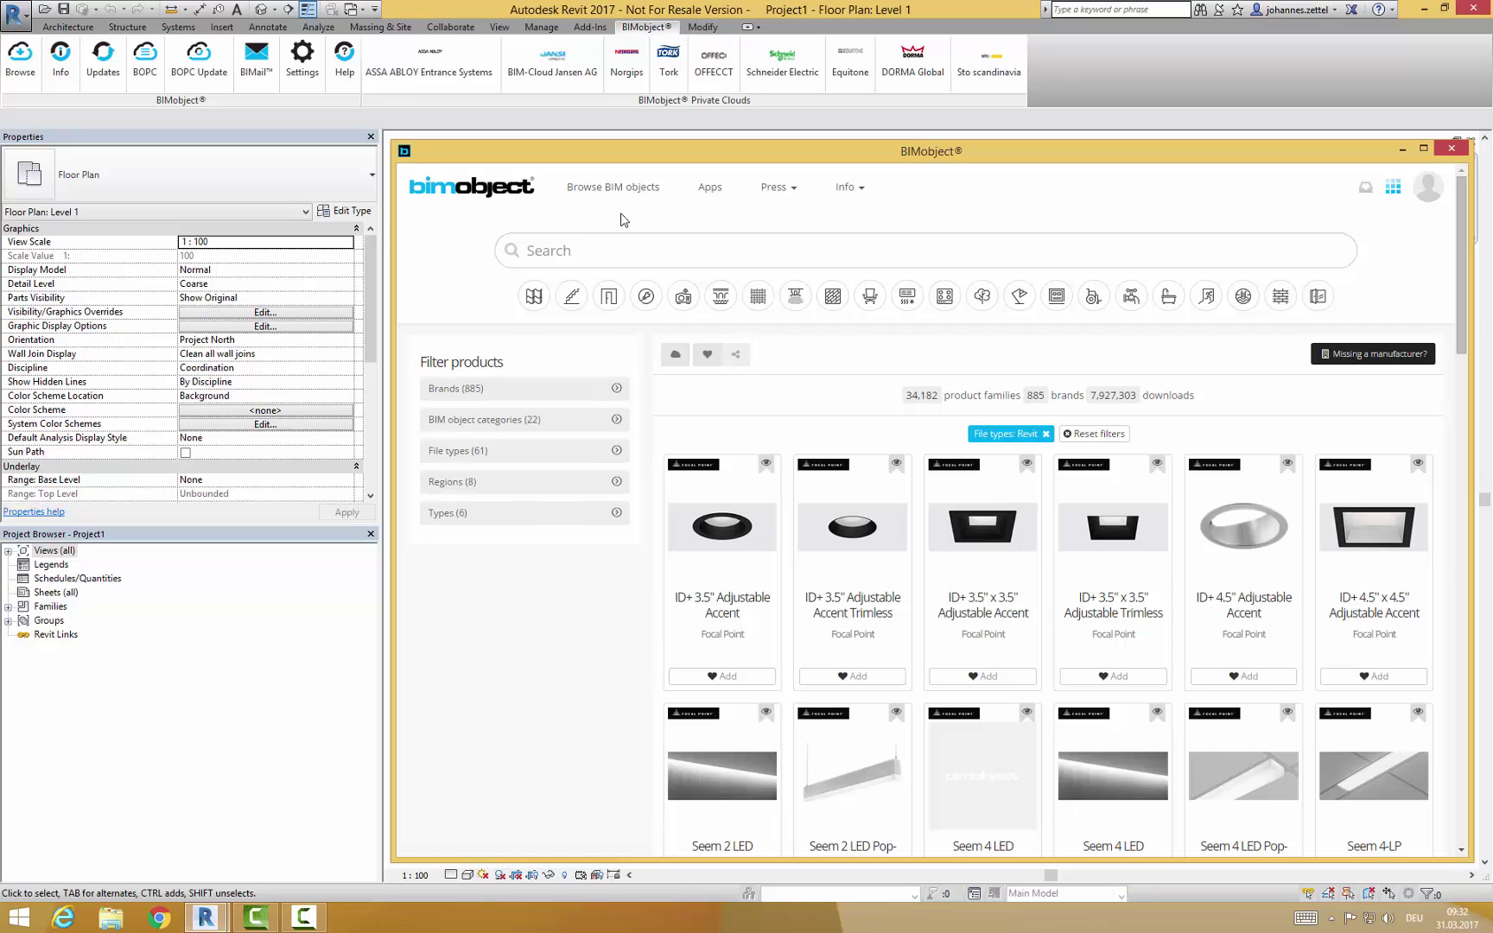
# - Search BIMobject for 'Forster', filter to the Forster brand, and scroll its 13 product families
pyautogui.click(579, 243)
pyautogui.write('Forster')
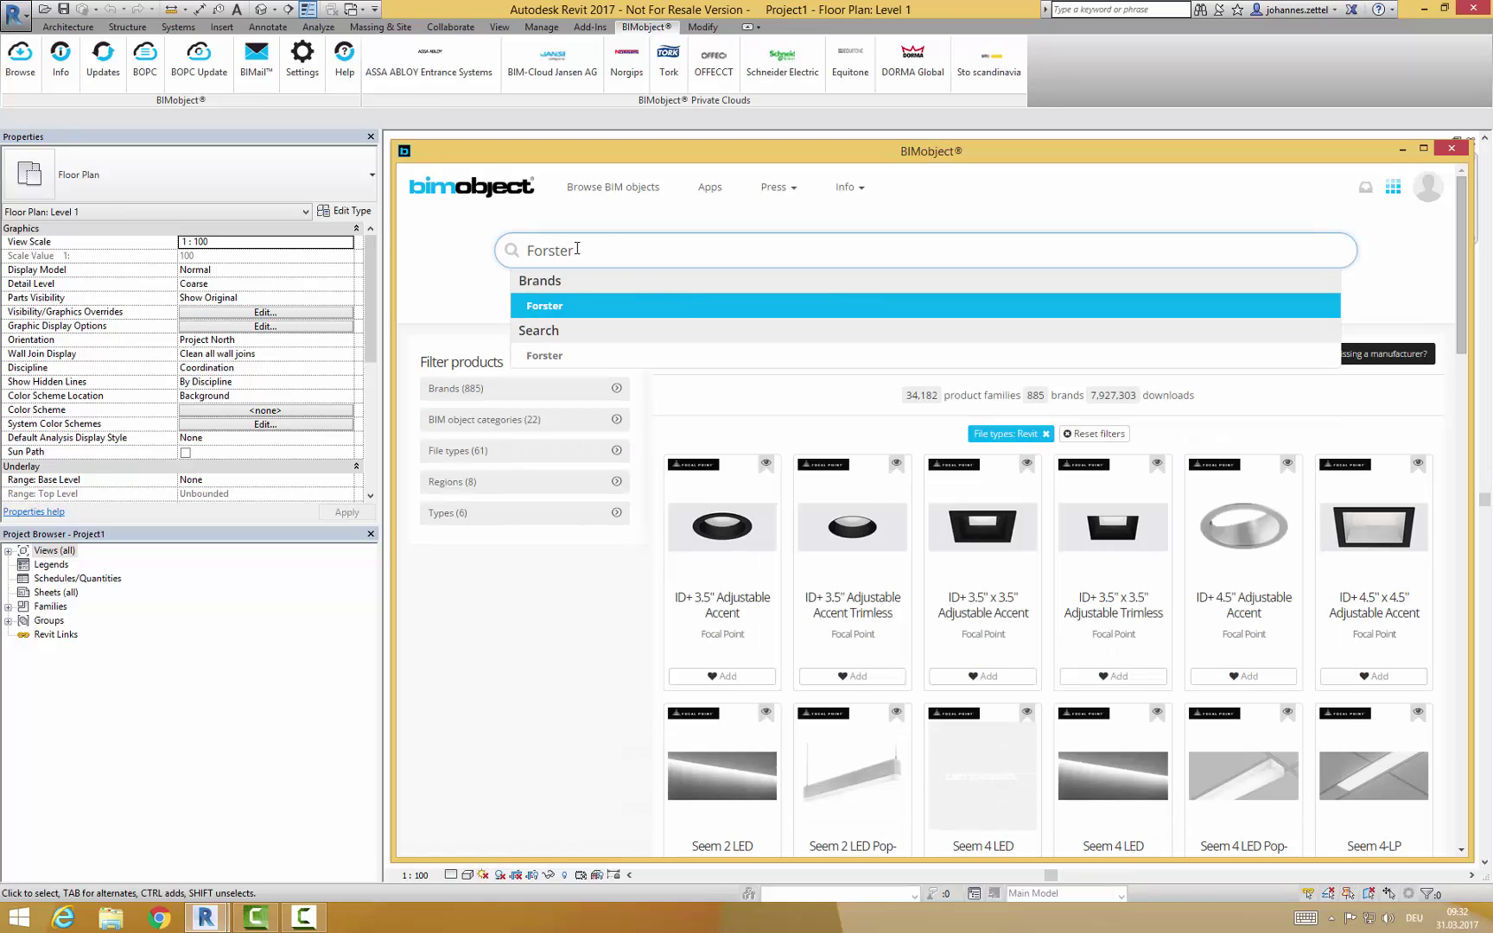
pyautogui.click(562, 306)
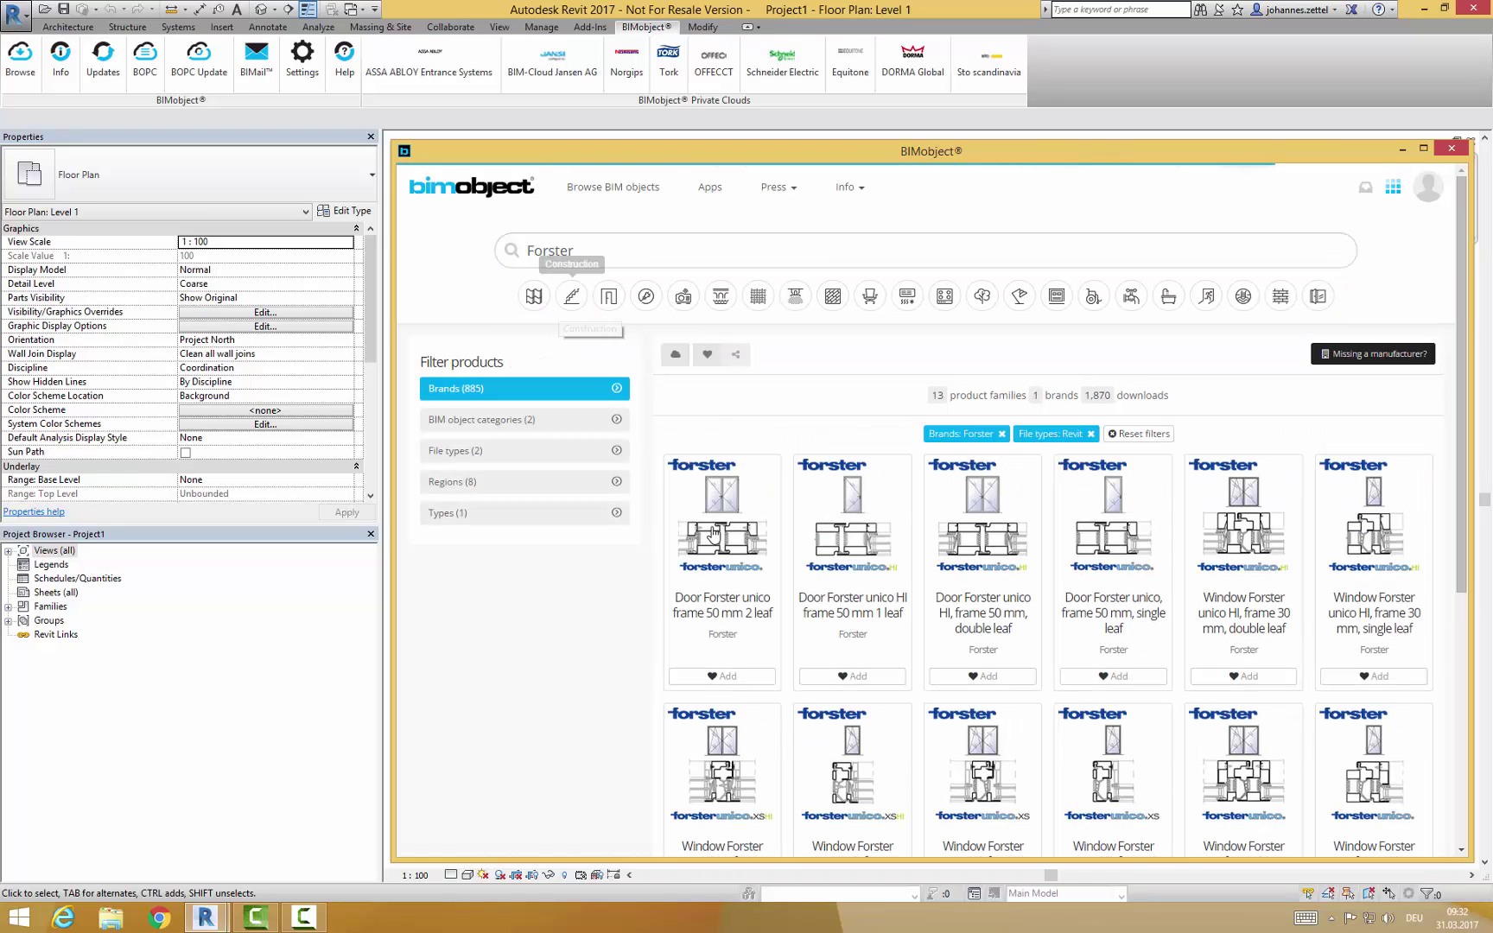
pyautogui.scroll(-3, 1460, 403)
pyautogui.scroll(-3, 1460, 403)
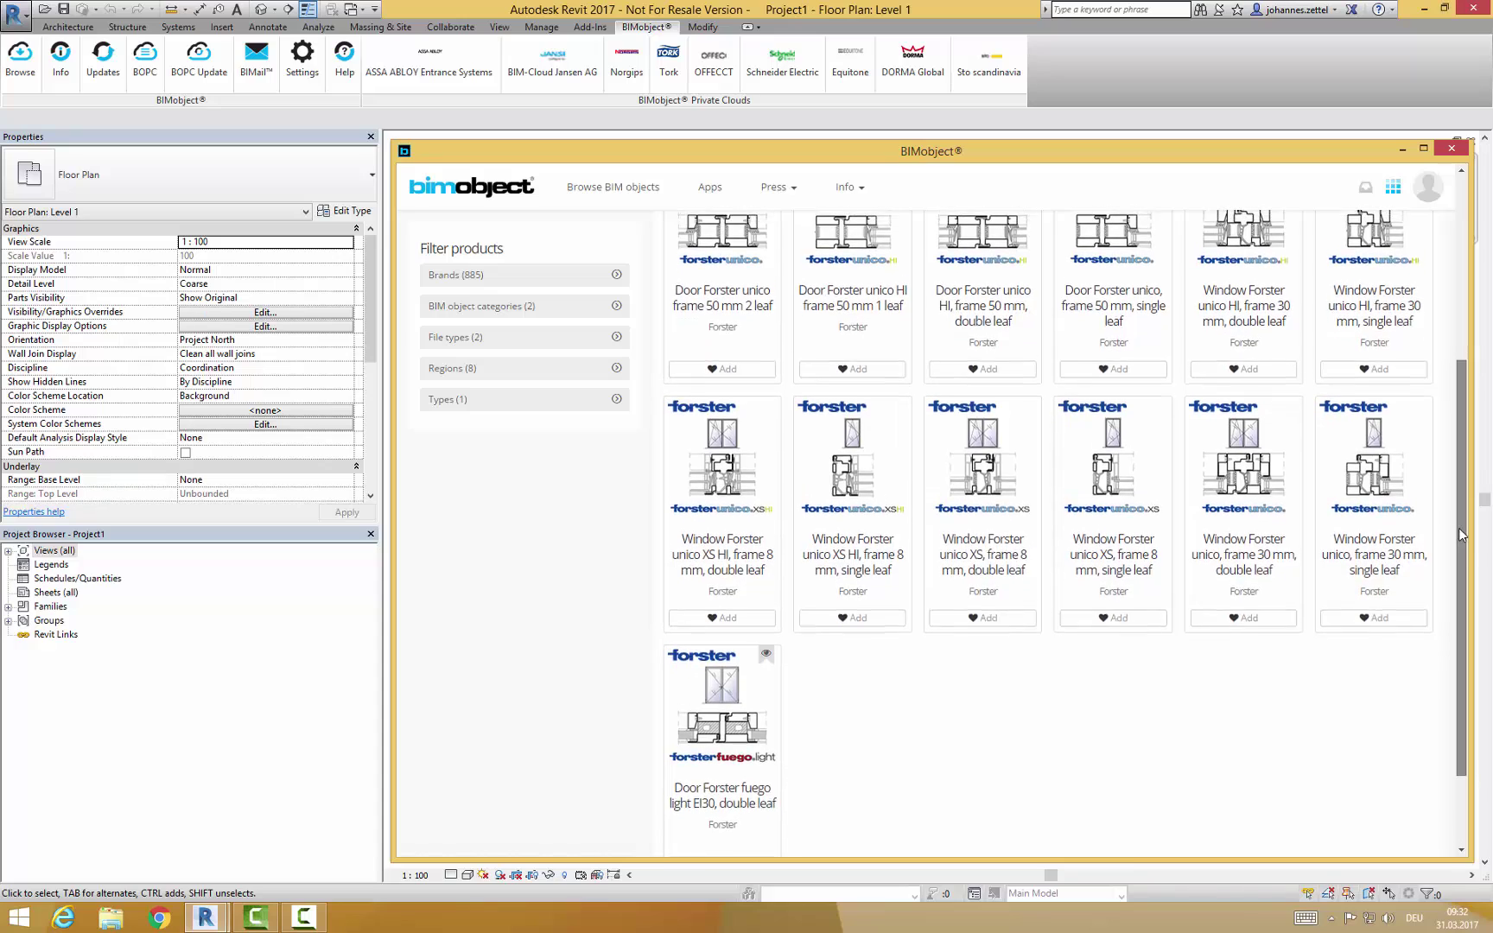
# - Open the fuego light EI30 double-leaf door page and review its Specification, Links, Related and Classification tabs
pyautogui.click(722, 708)
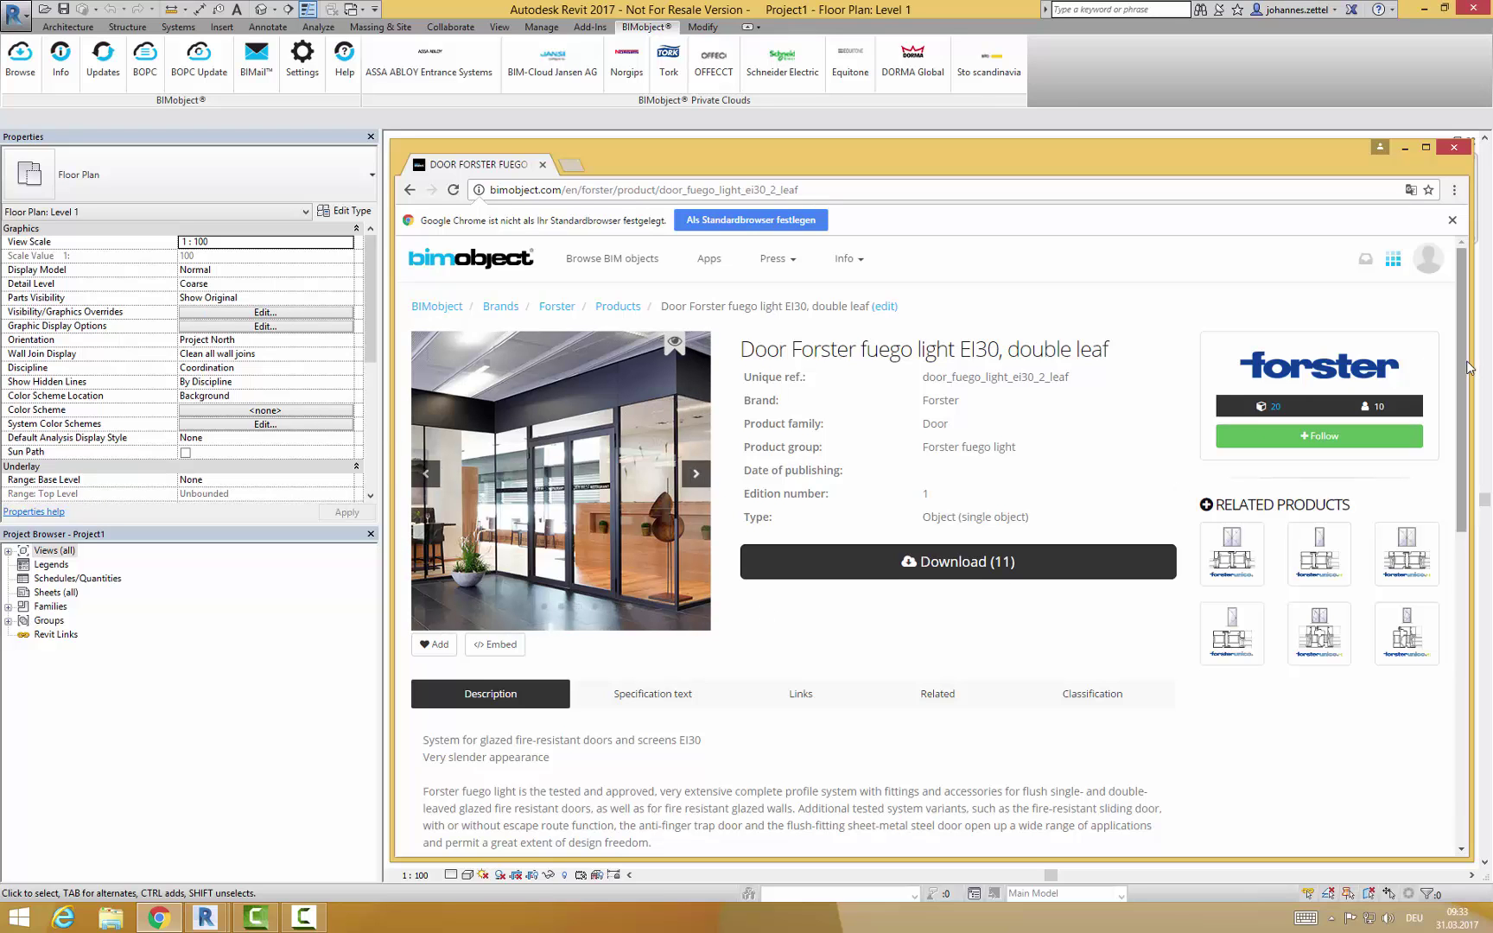
pyautogui.scroll(-3, 1047, 439)
pyautogui.click(596, 568)
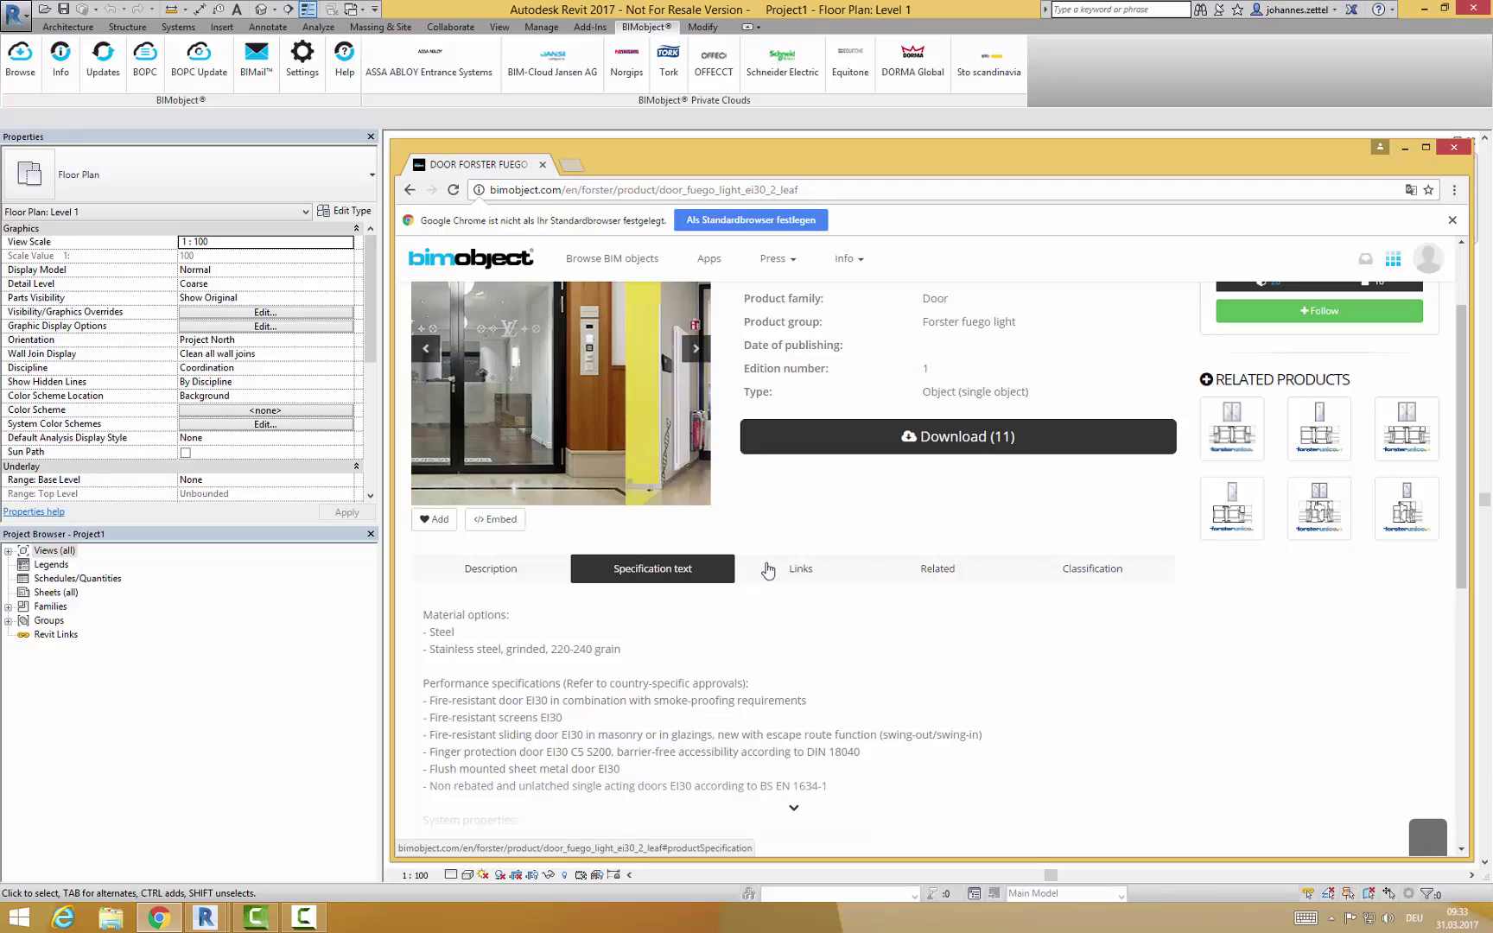
pyautogui.click(800, 569)
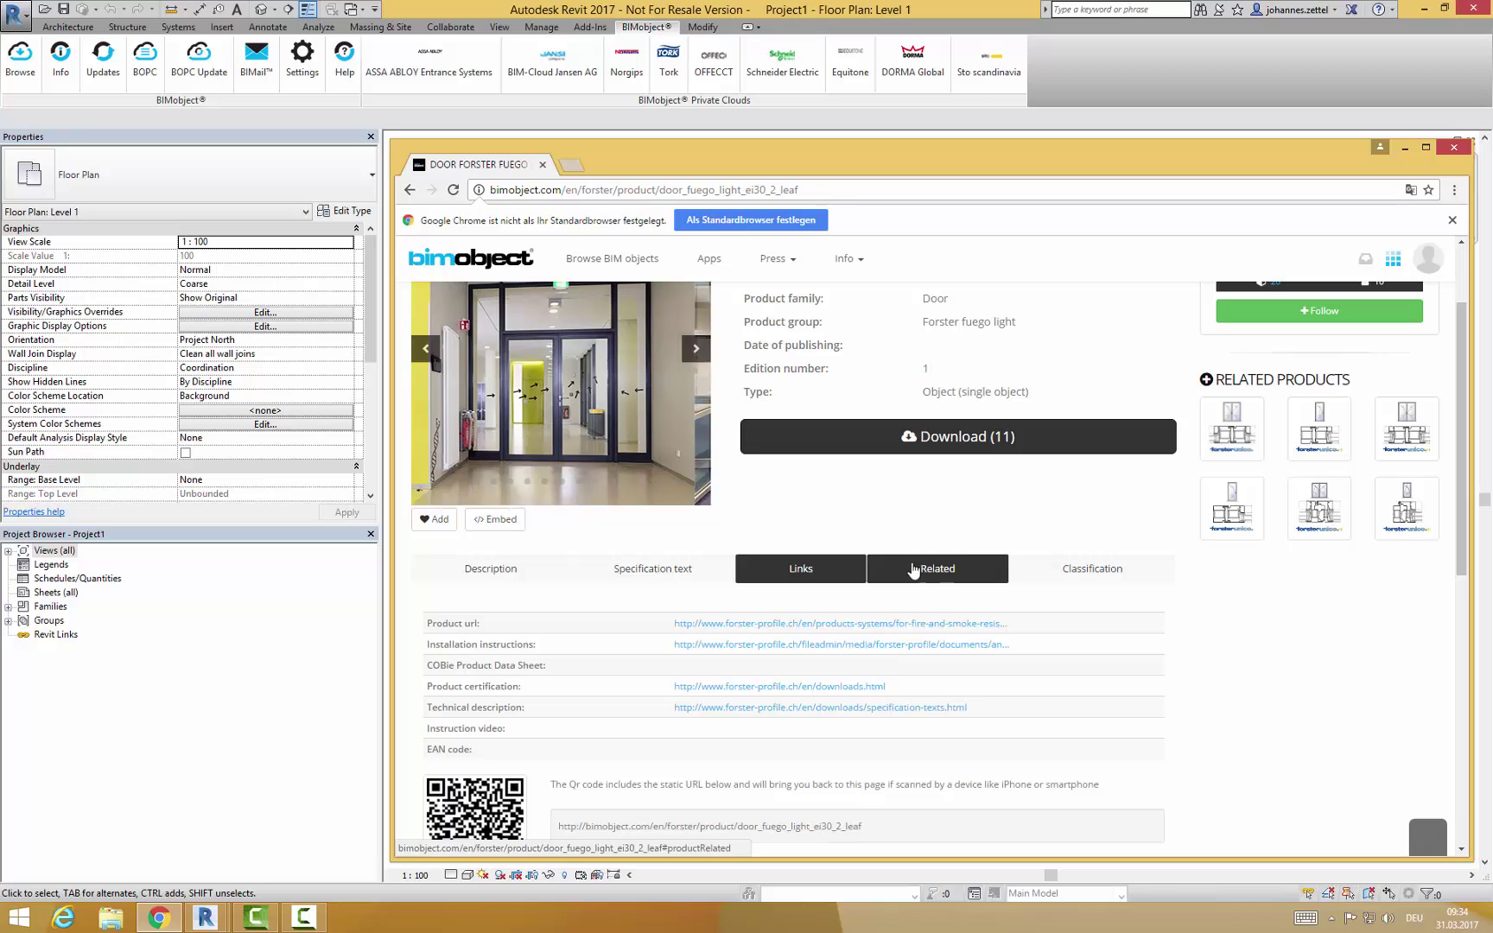
pyautogui.click(958, 570)
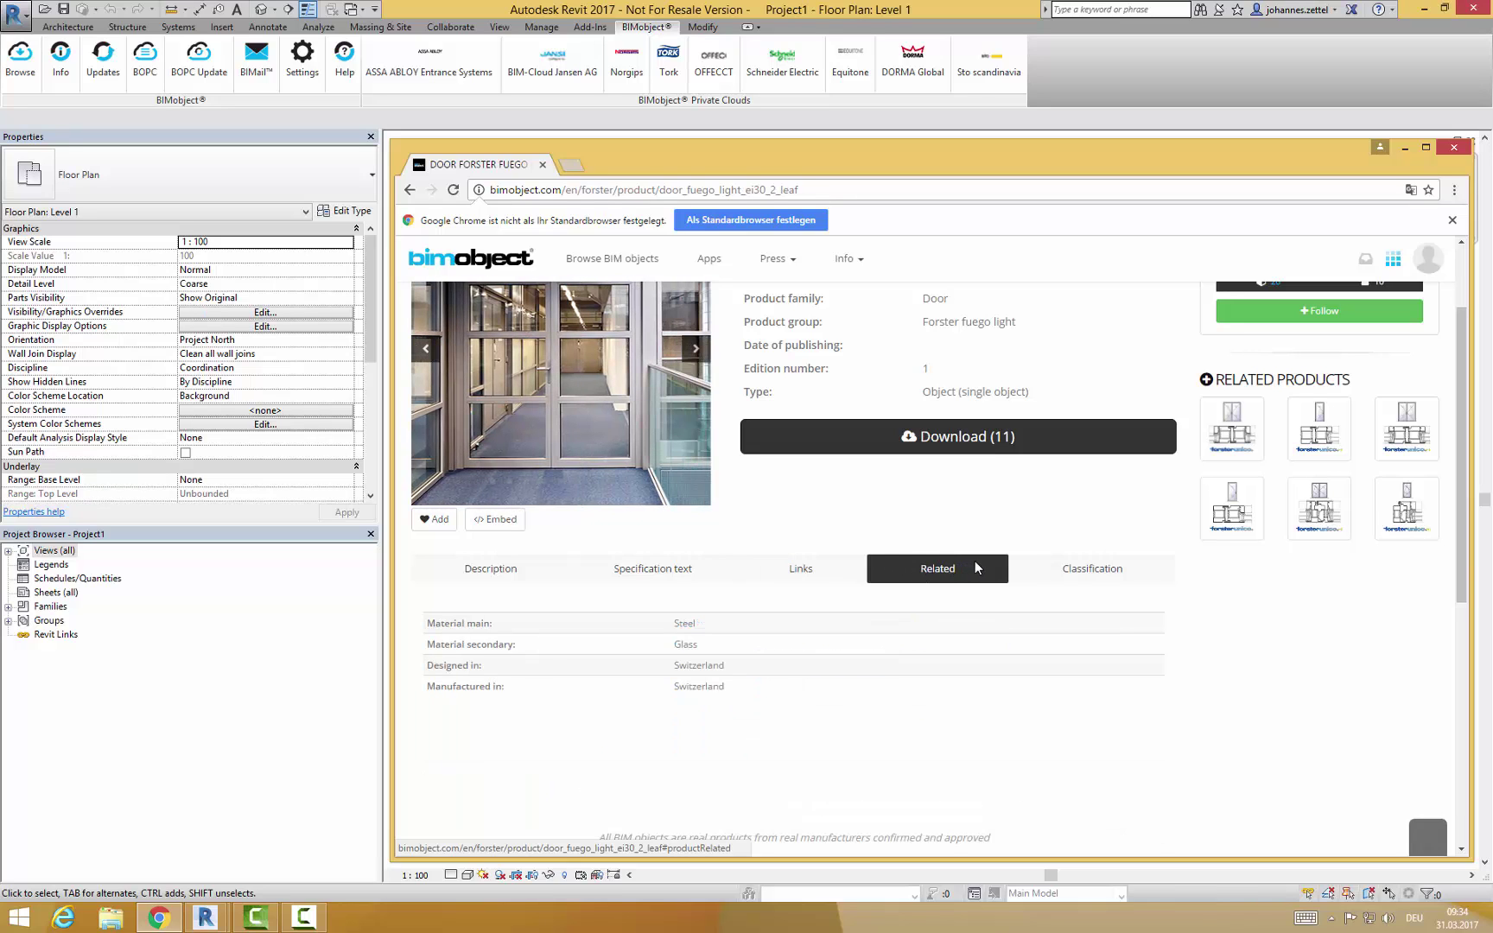
pyautogui.click(1093, 569)
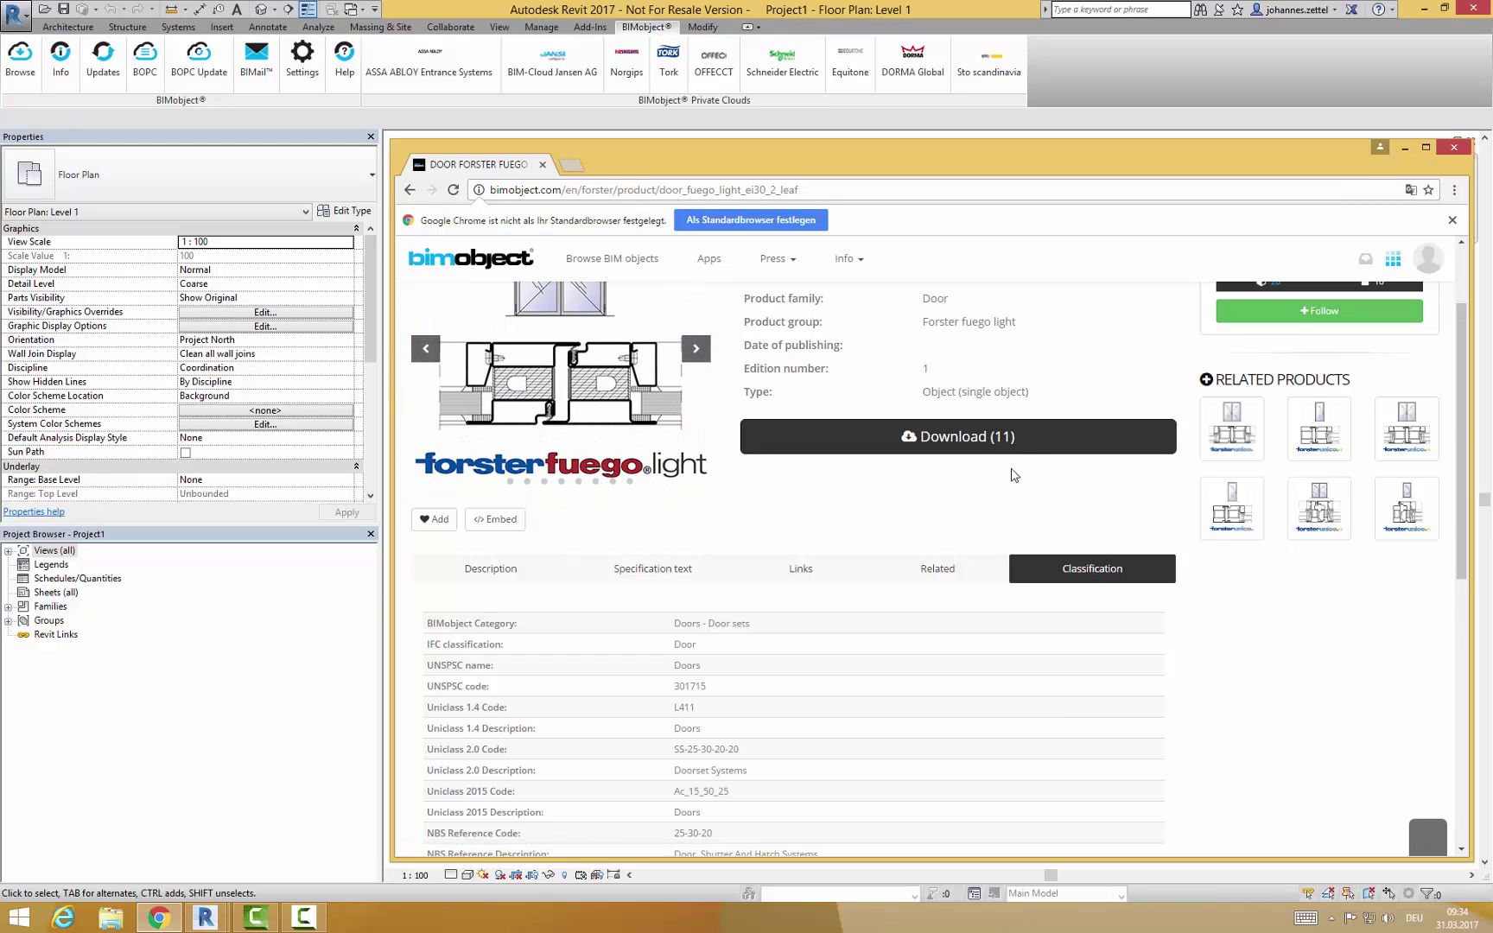
# - Download the Revit project file Door_Fuego_Light_EI30_2Leaf.rvt from the product's downloads list
pyautogui.click(994, 448)
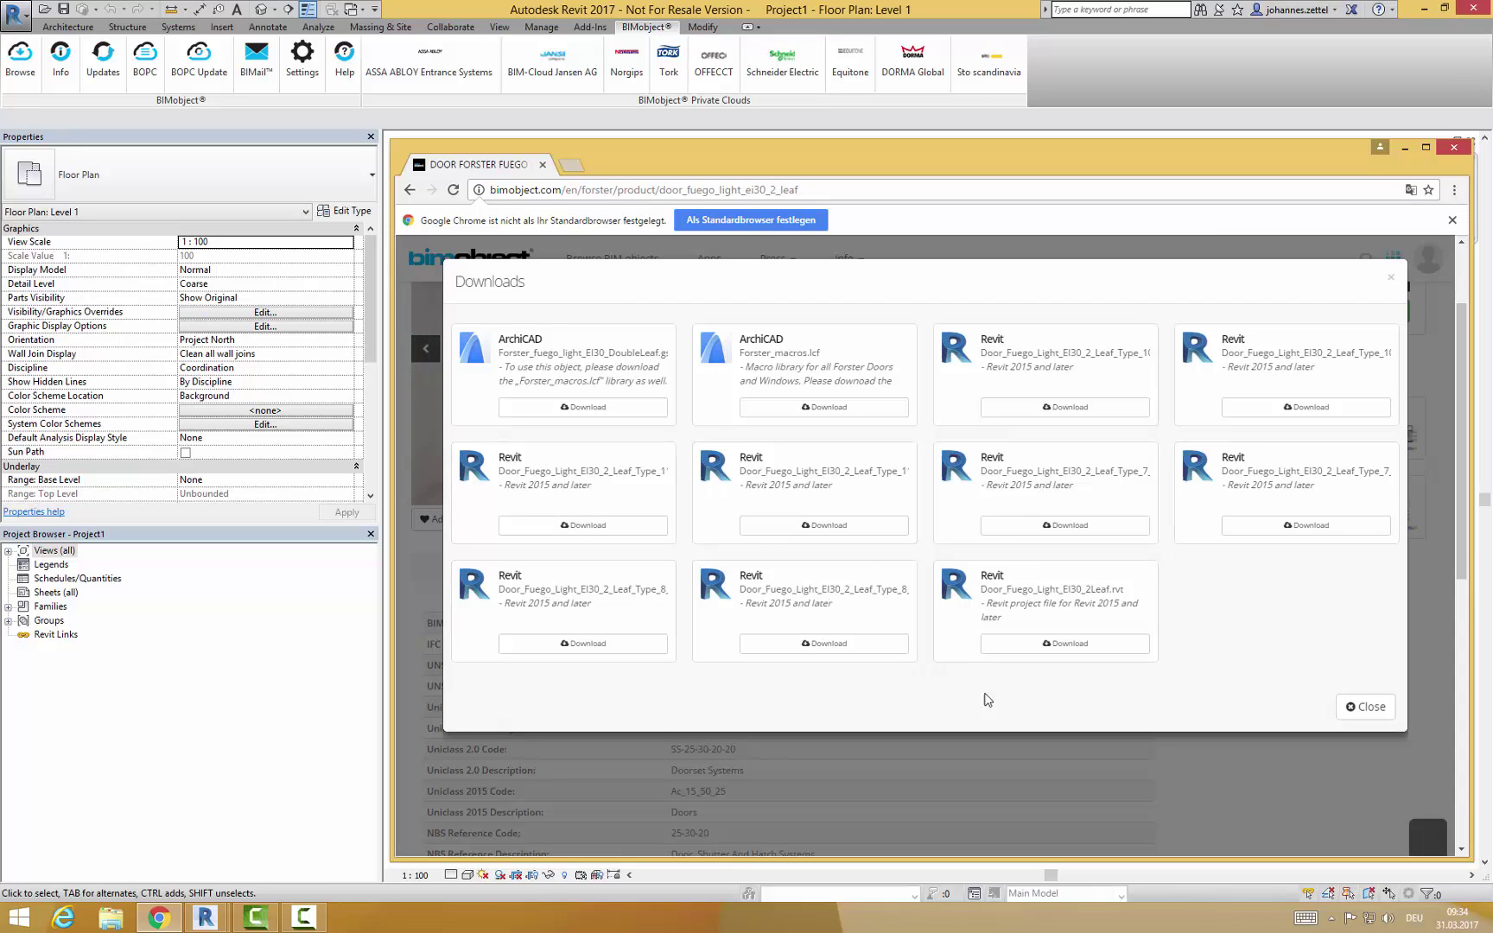
pyautogui.click(1051, 642)
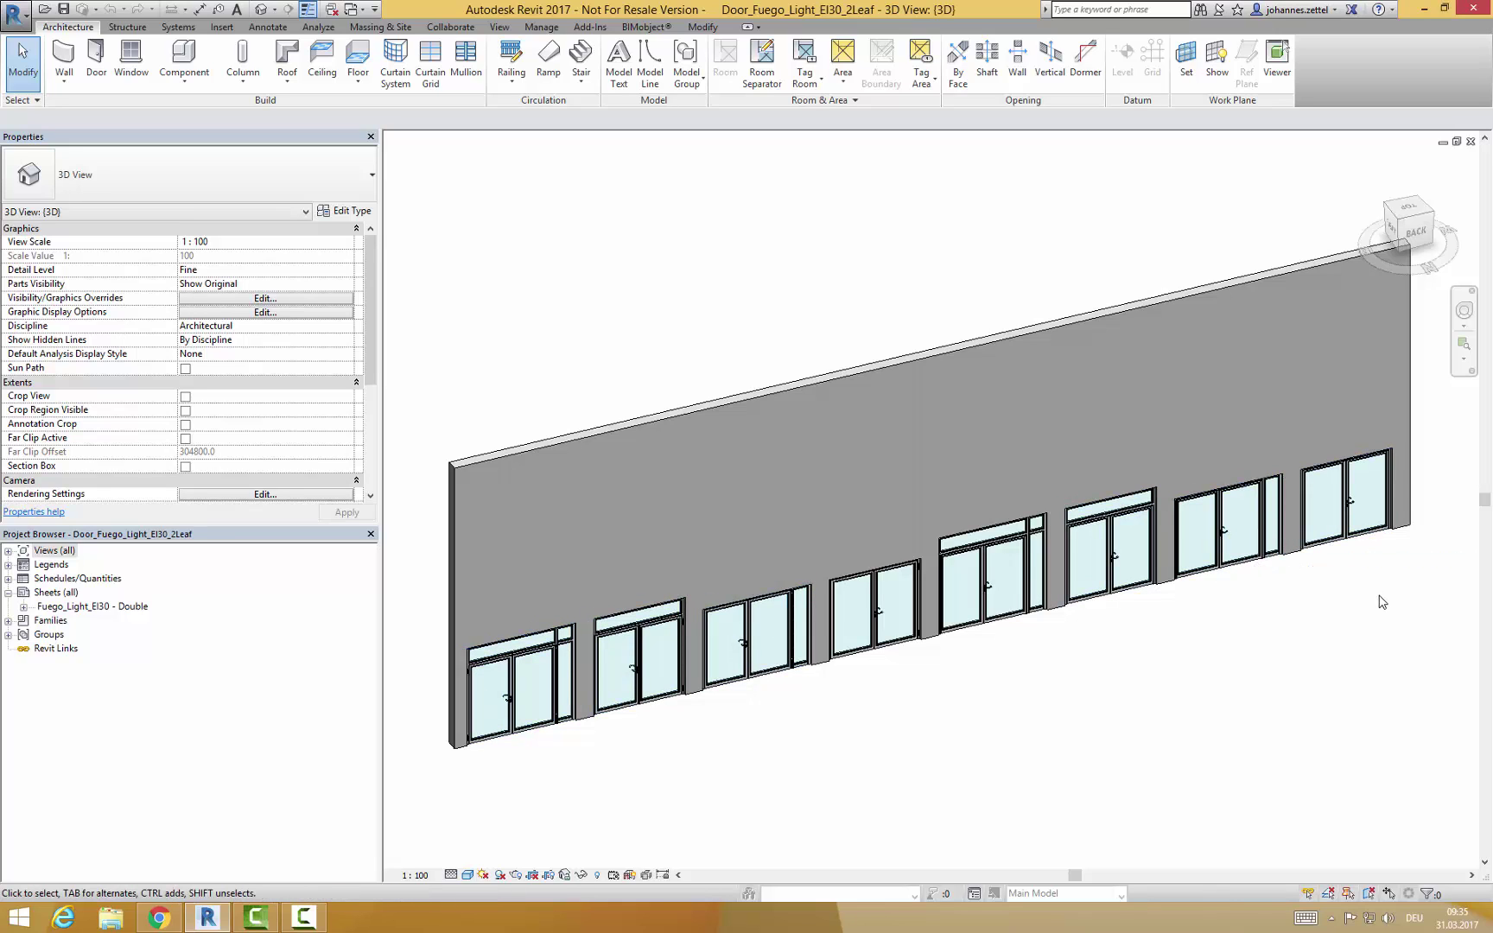
# - Select the leftmost door in the wall and scroll its Properties to the Data section
pyautogui.click(505, 665)
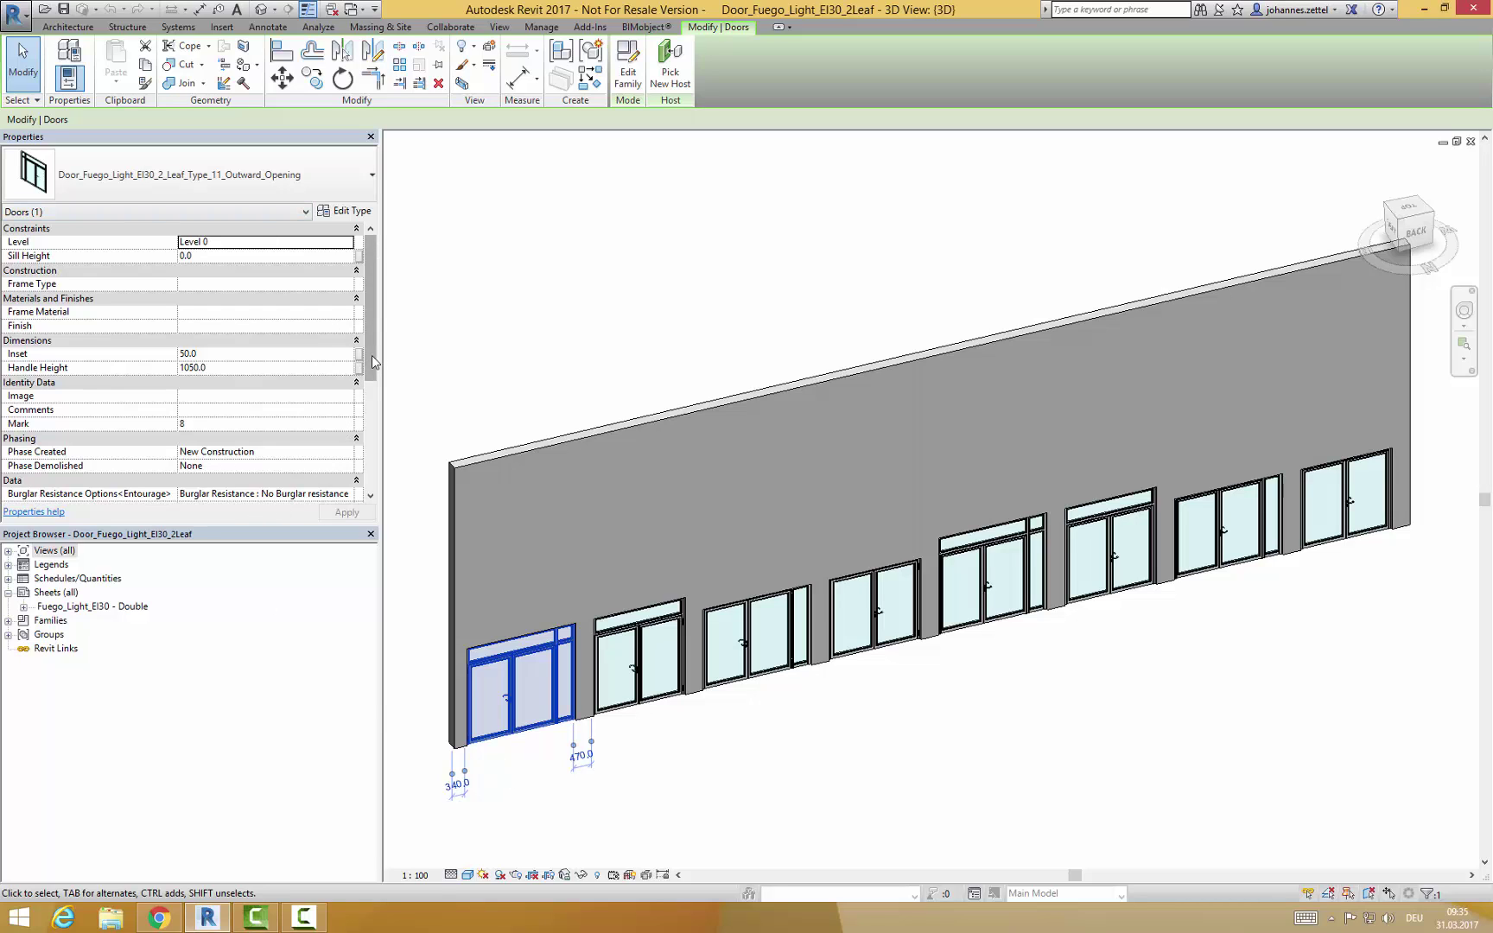
pyautogui.moveTo(369, 358); pyautogui.dragTo(370, 427)
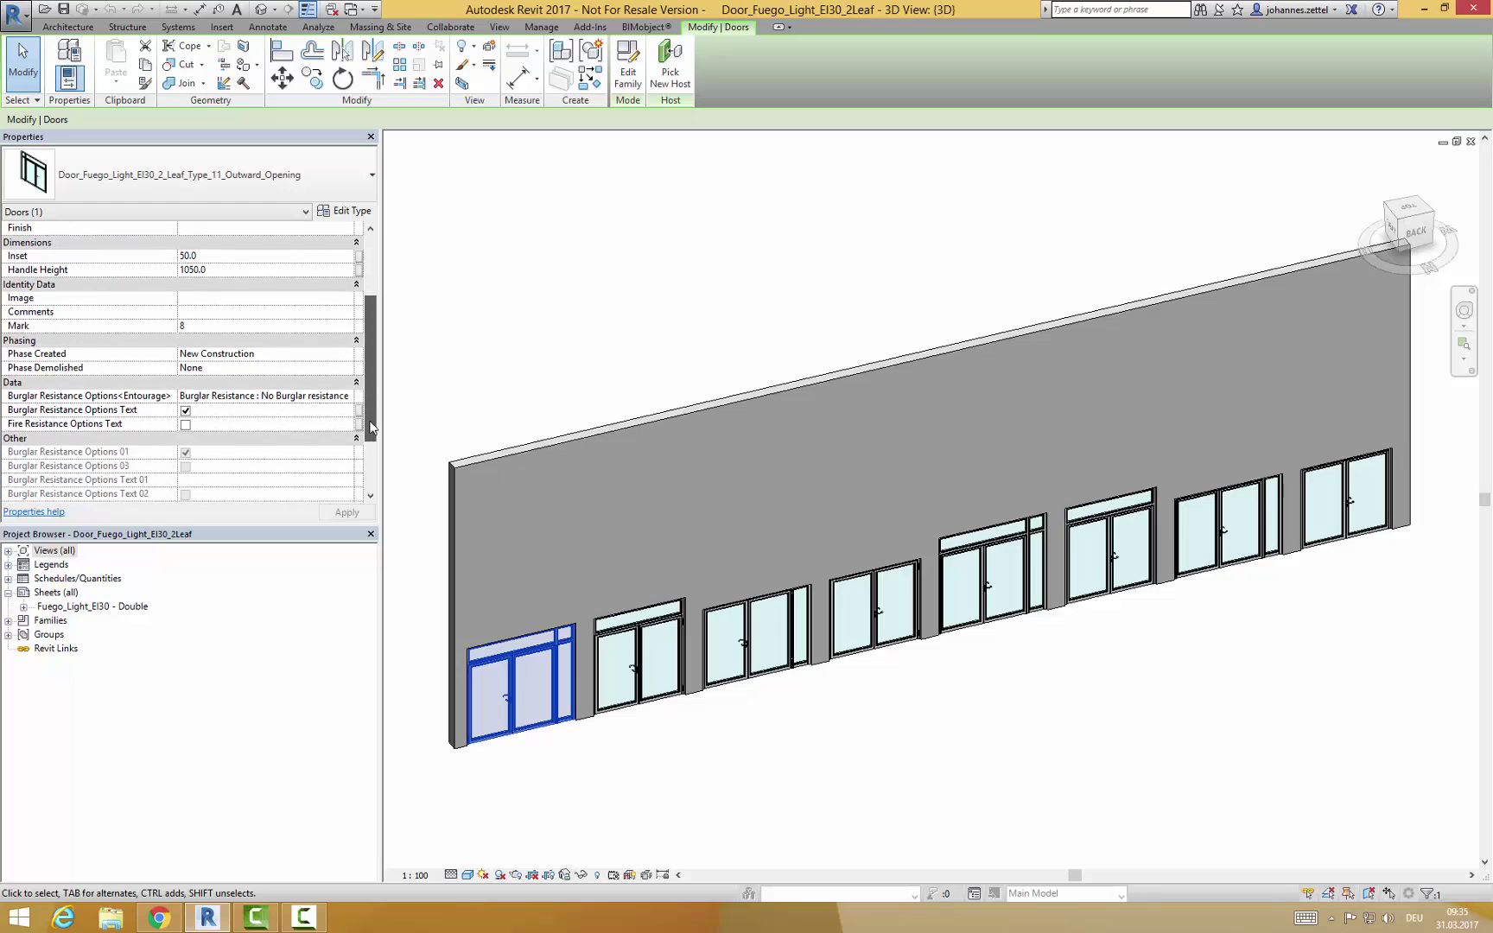
# - Enable Burglar Resistance Options Text, then toggle Fire Resistance Options Text off, apply, and back on
pyautogui.click(185, 410)
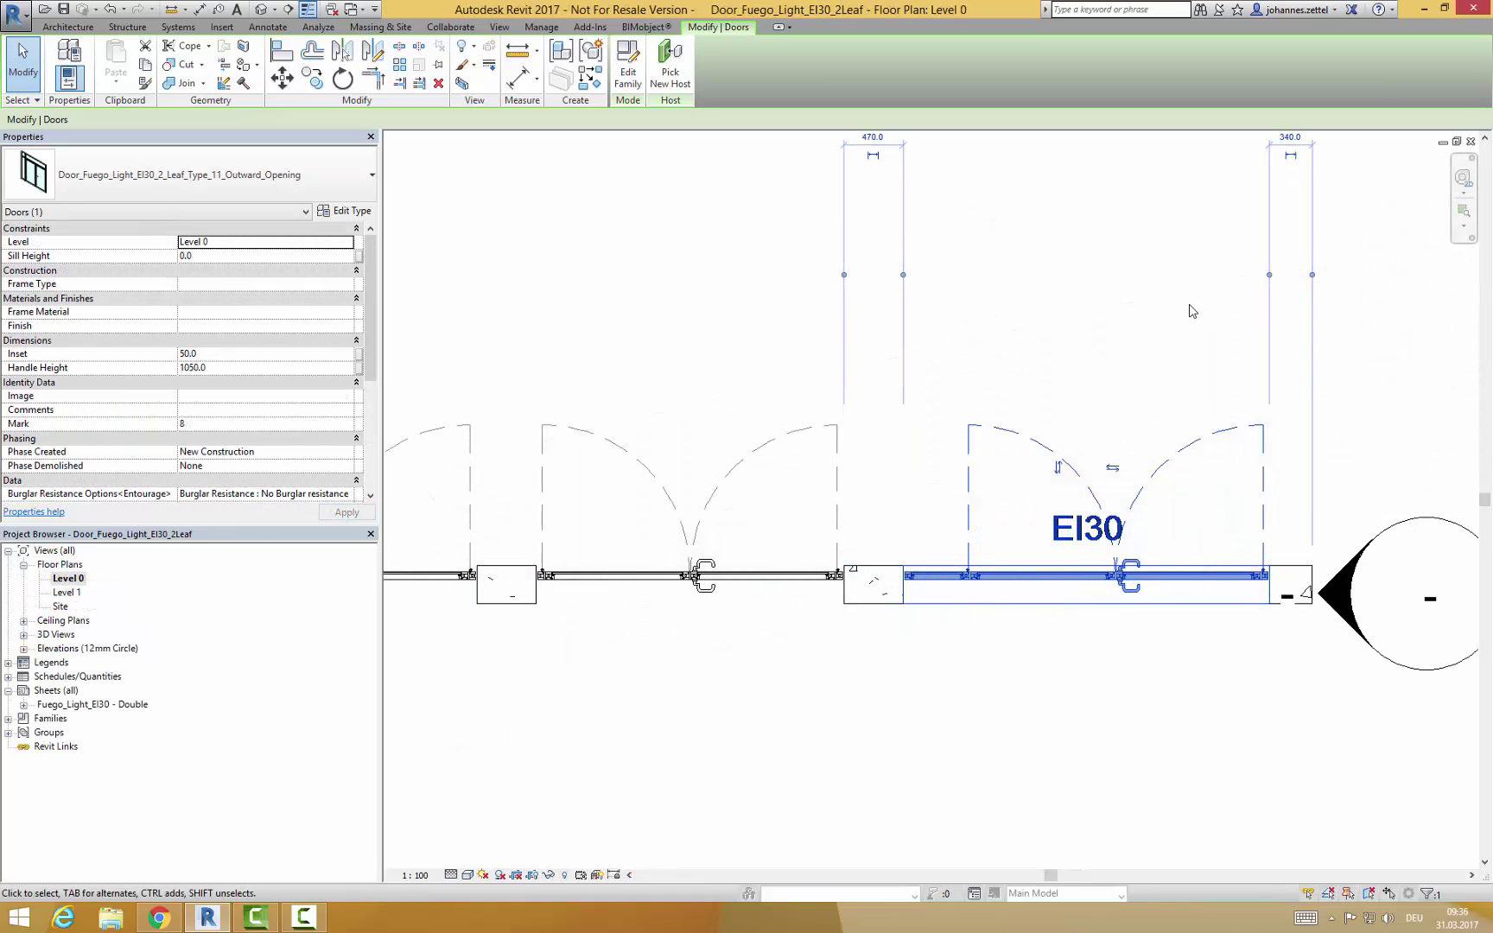
pyautogui.moveTo(370, 367); pyautogui.dragTo(369, 466)
pyautogui.click(185, 368)
pyautogui.click(346, 512)
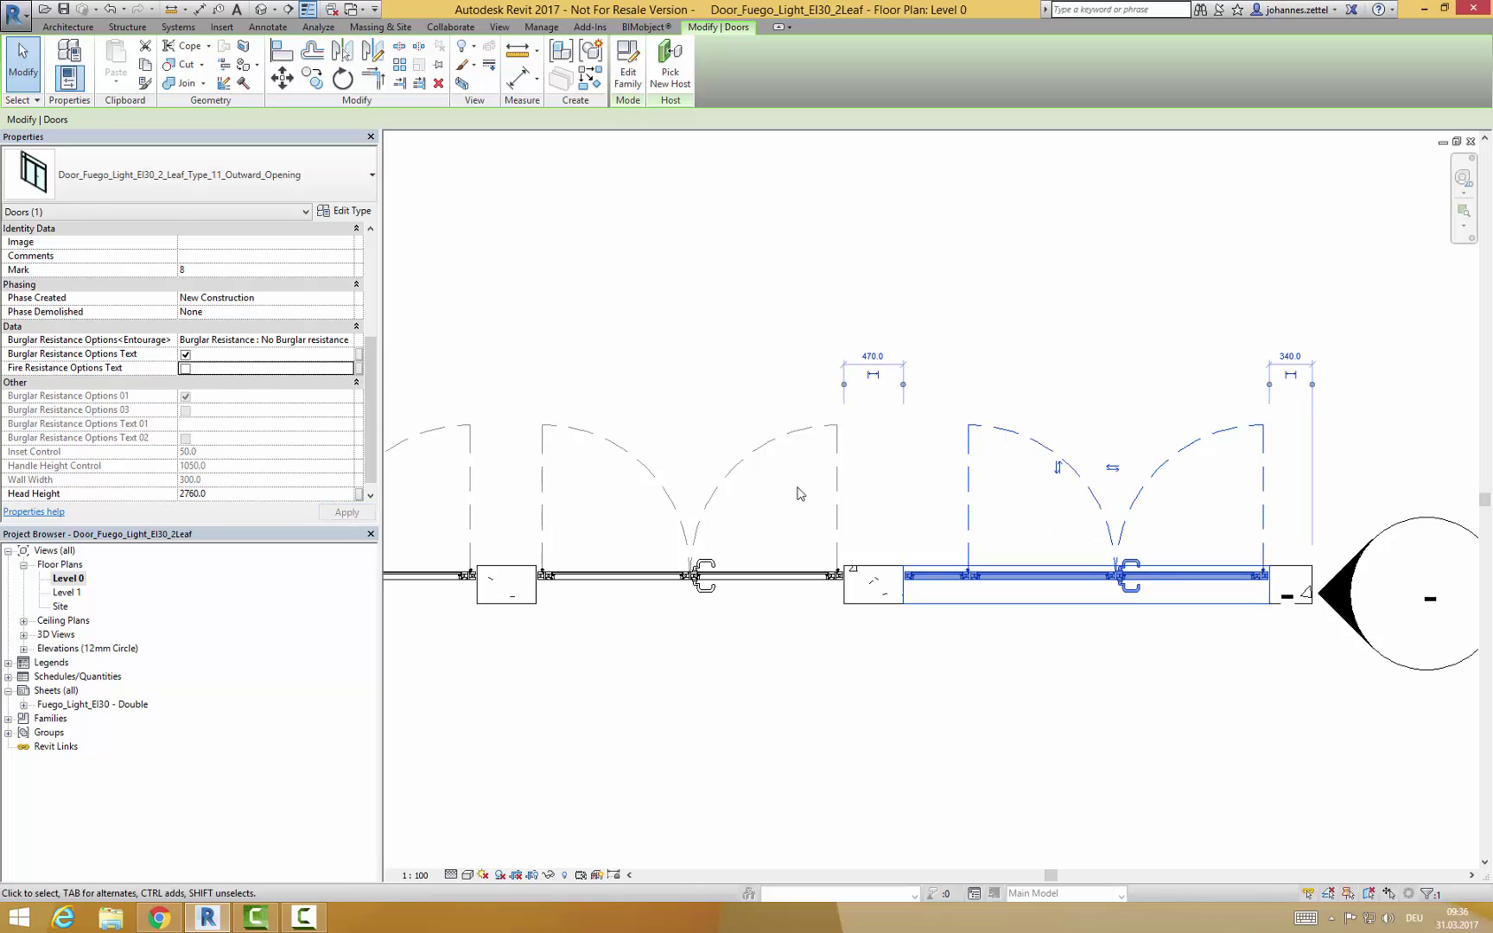
pyautogui.click(185, 368)
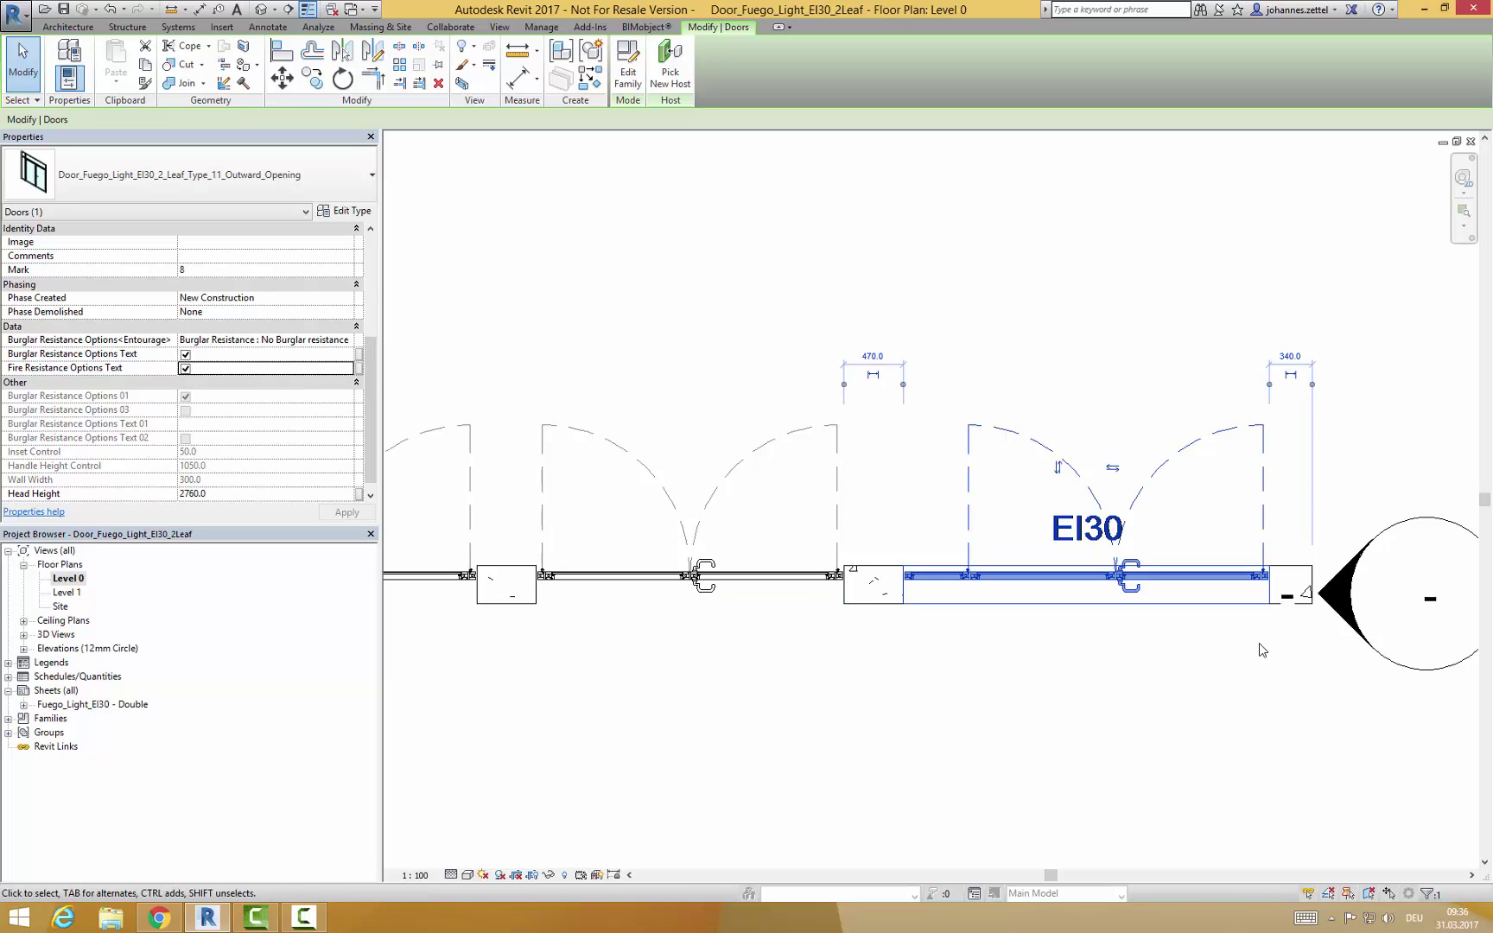
# - Scroll through the door's Type Properties parameters and cancel without changes
pyautogui.click(355, 214)
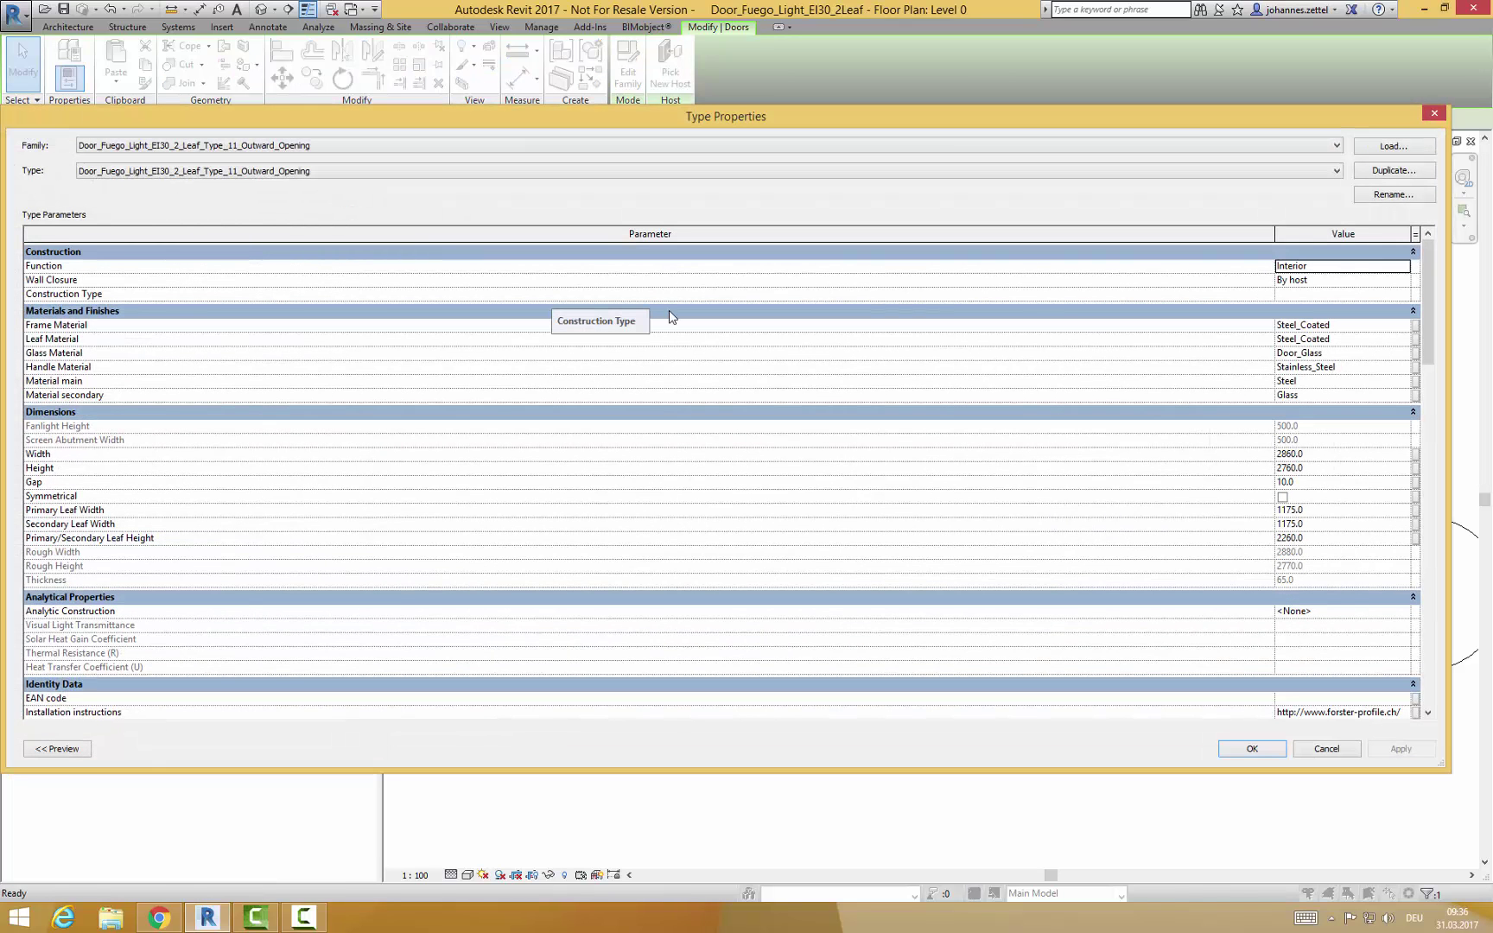
pyautogui.moveTo(1428, 336); pyautogui.dragTo(1429, 357)
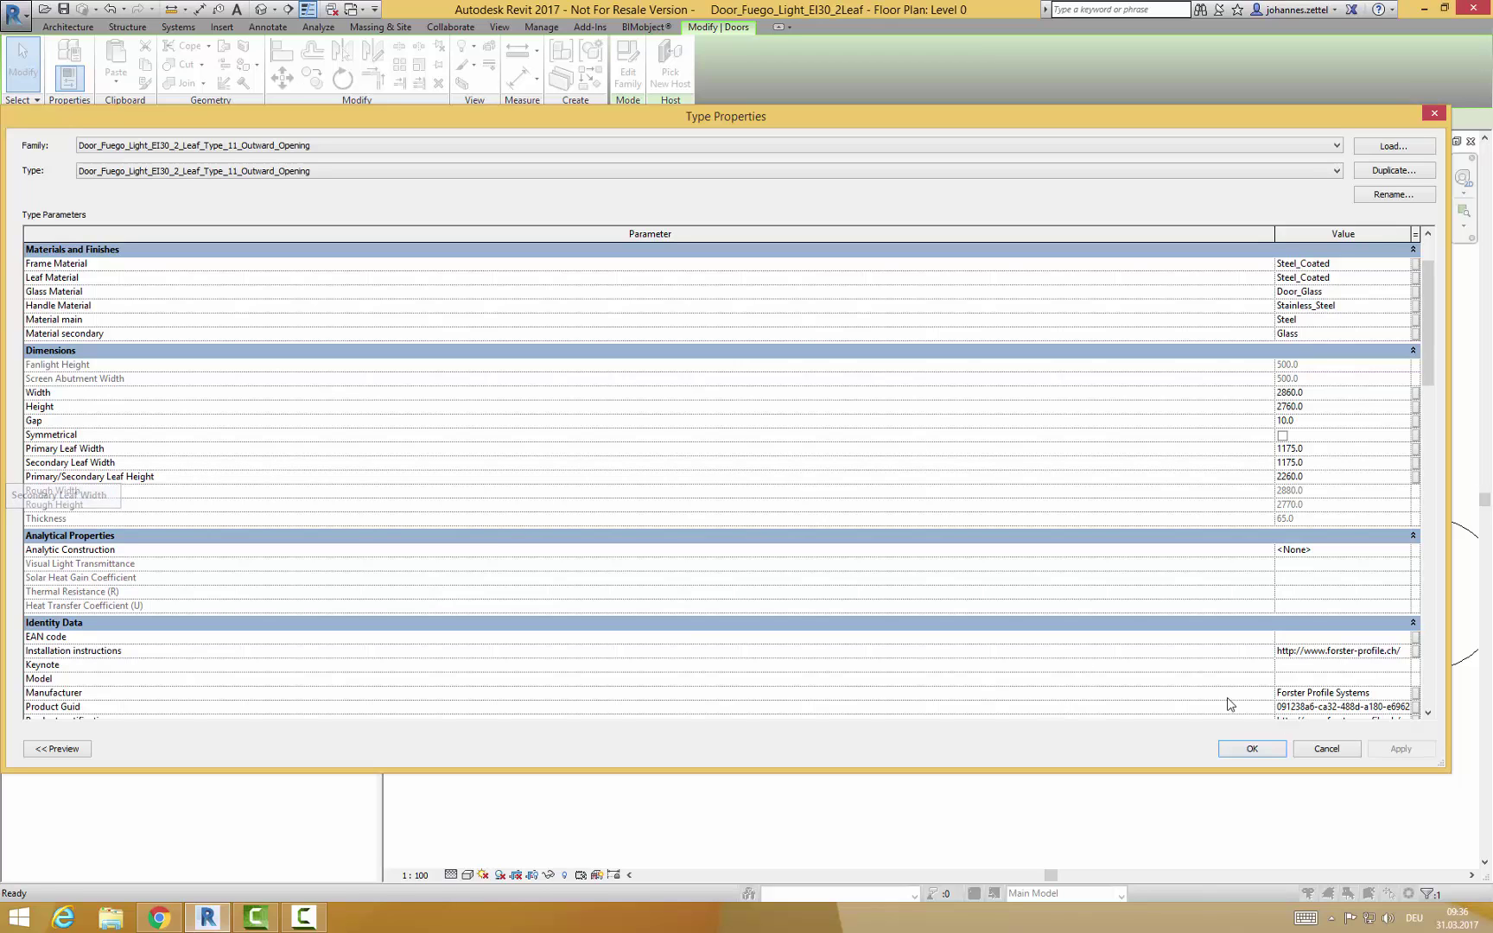
pyautogui.click(1322, 749)
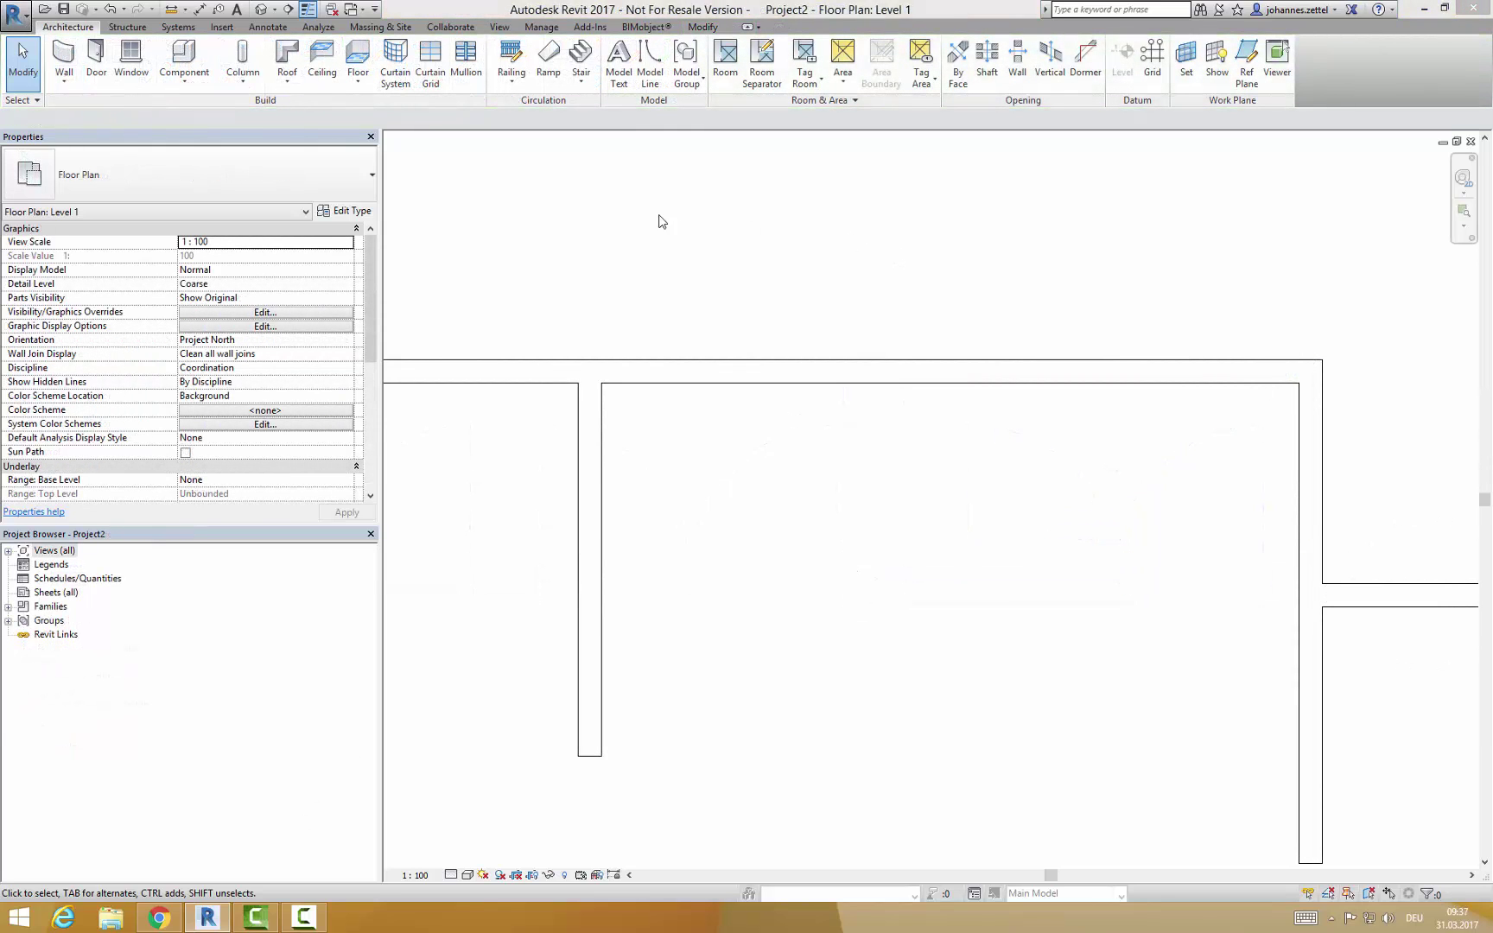
# - Load Door_Fuego_Light_EI30_2Leaf.rvt from the Desktop into Project2 as a group
pyautogui.click(222, 27)
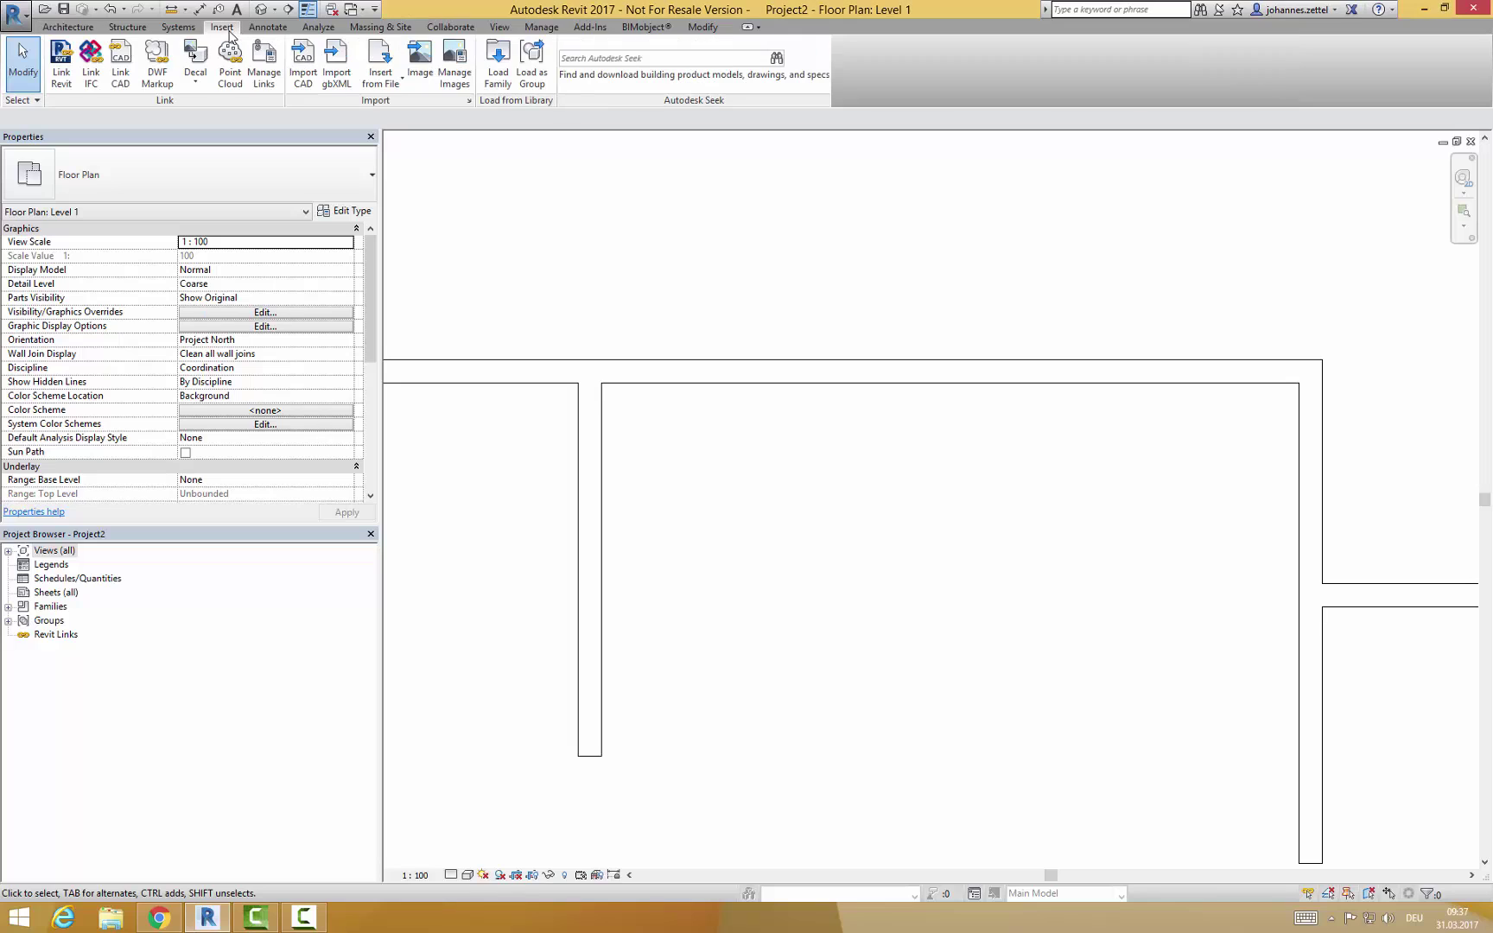
pyautogui.click(535, 60)
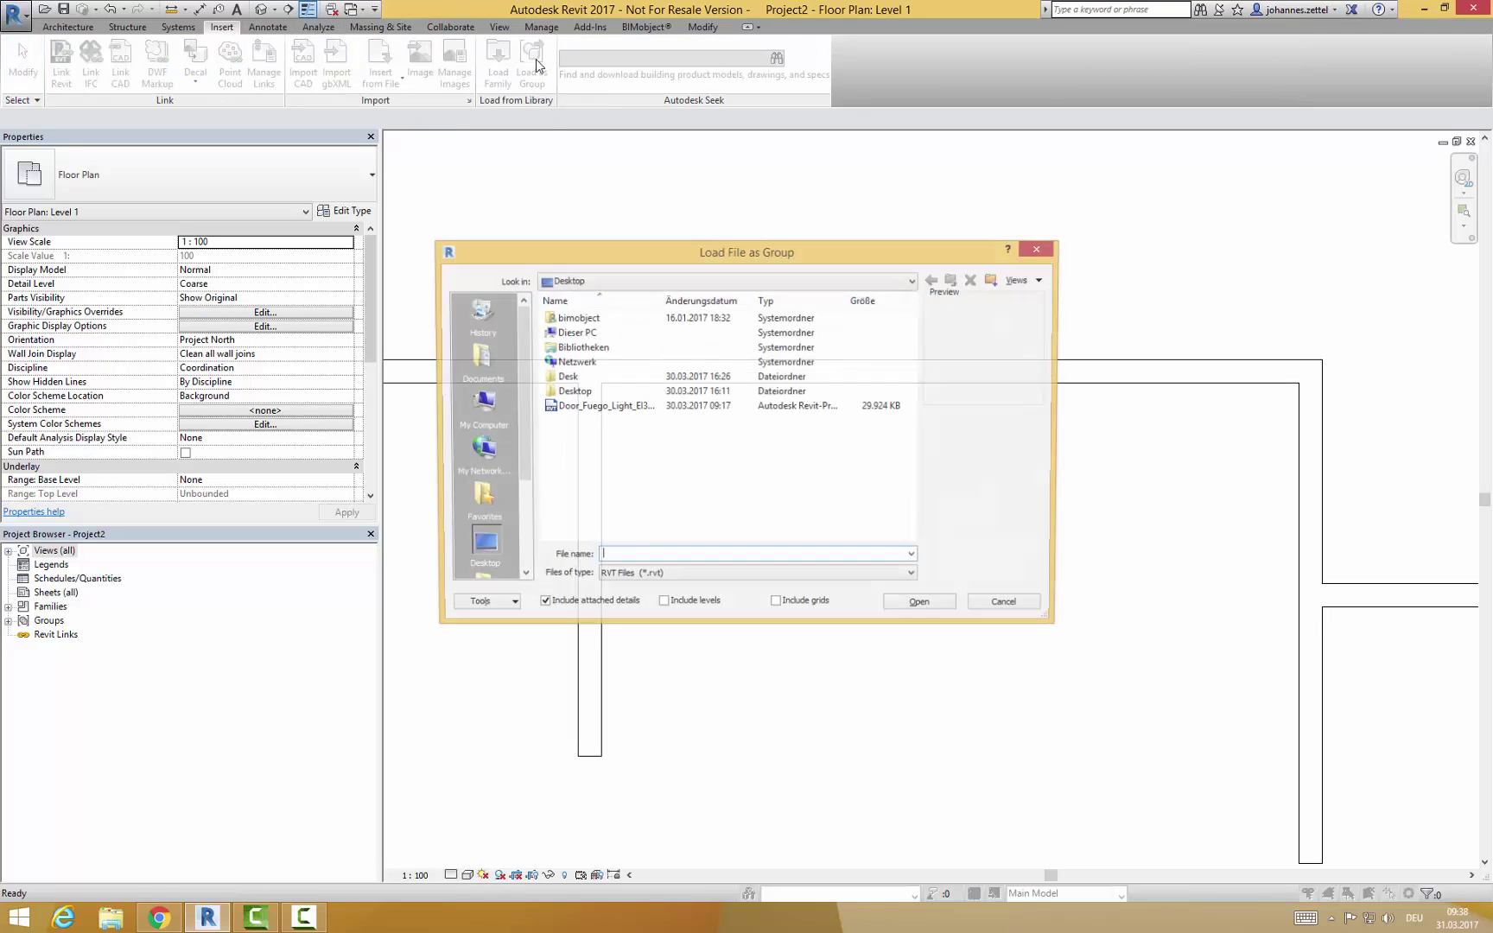
pyautogui.click(585, 408)
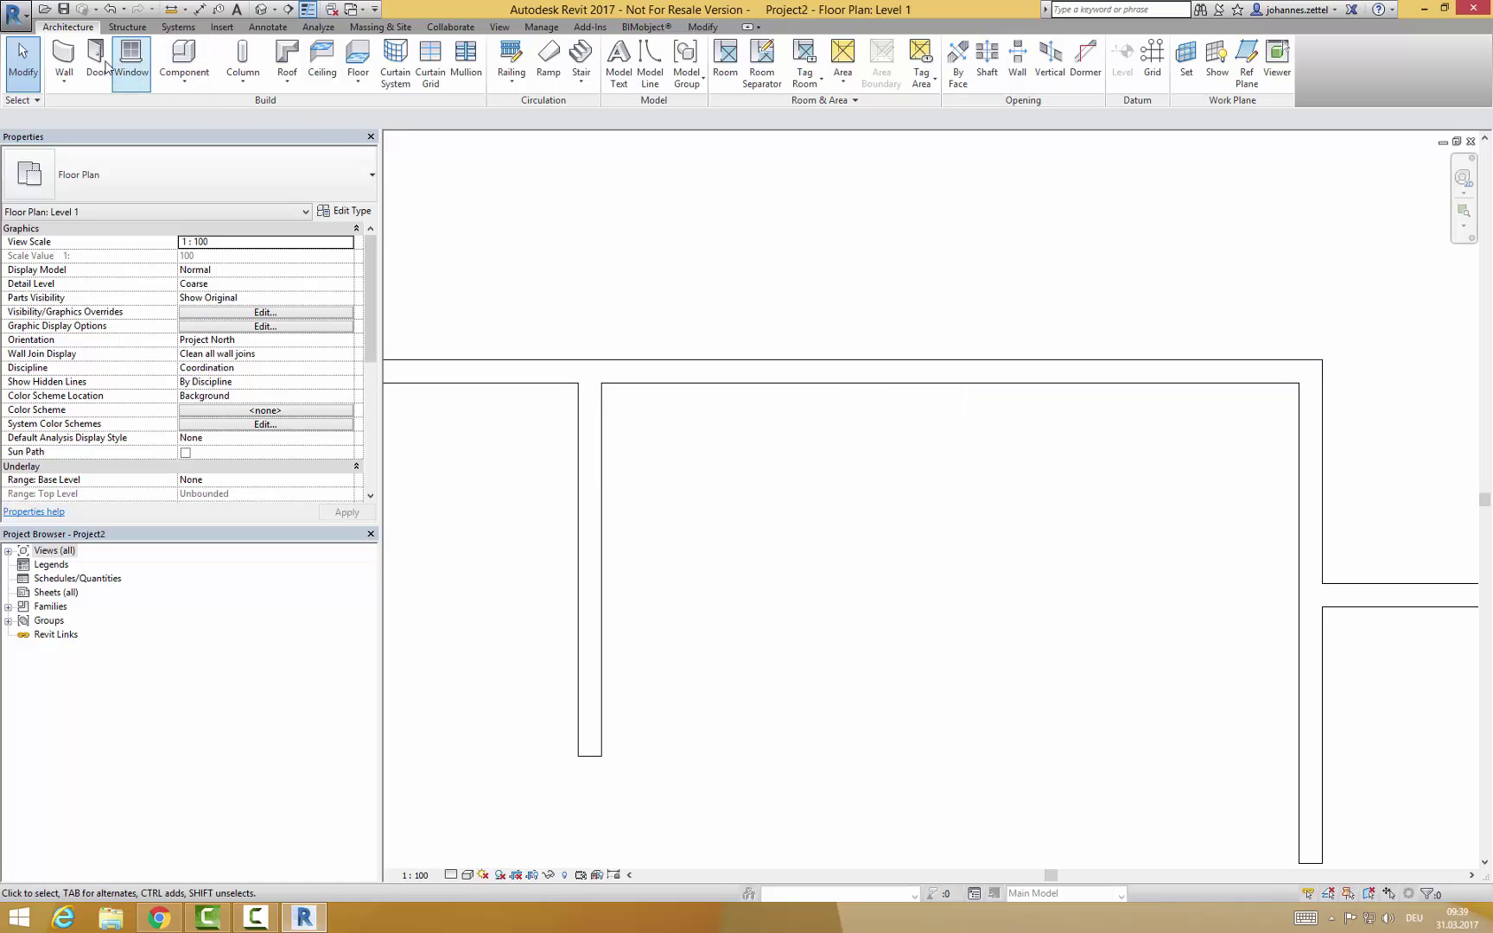
# - Place a Door_Fuego_Light_EI30_2_Leaf_Type_8_Inward_Opening door centred in the upper wall
pyautogui.click(97, 65)
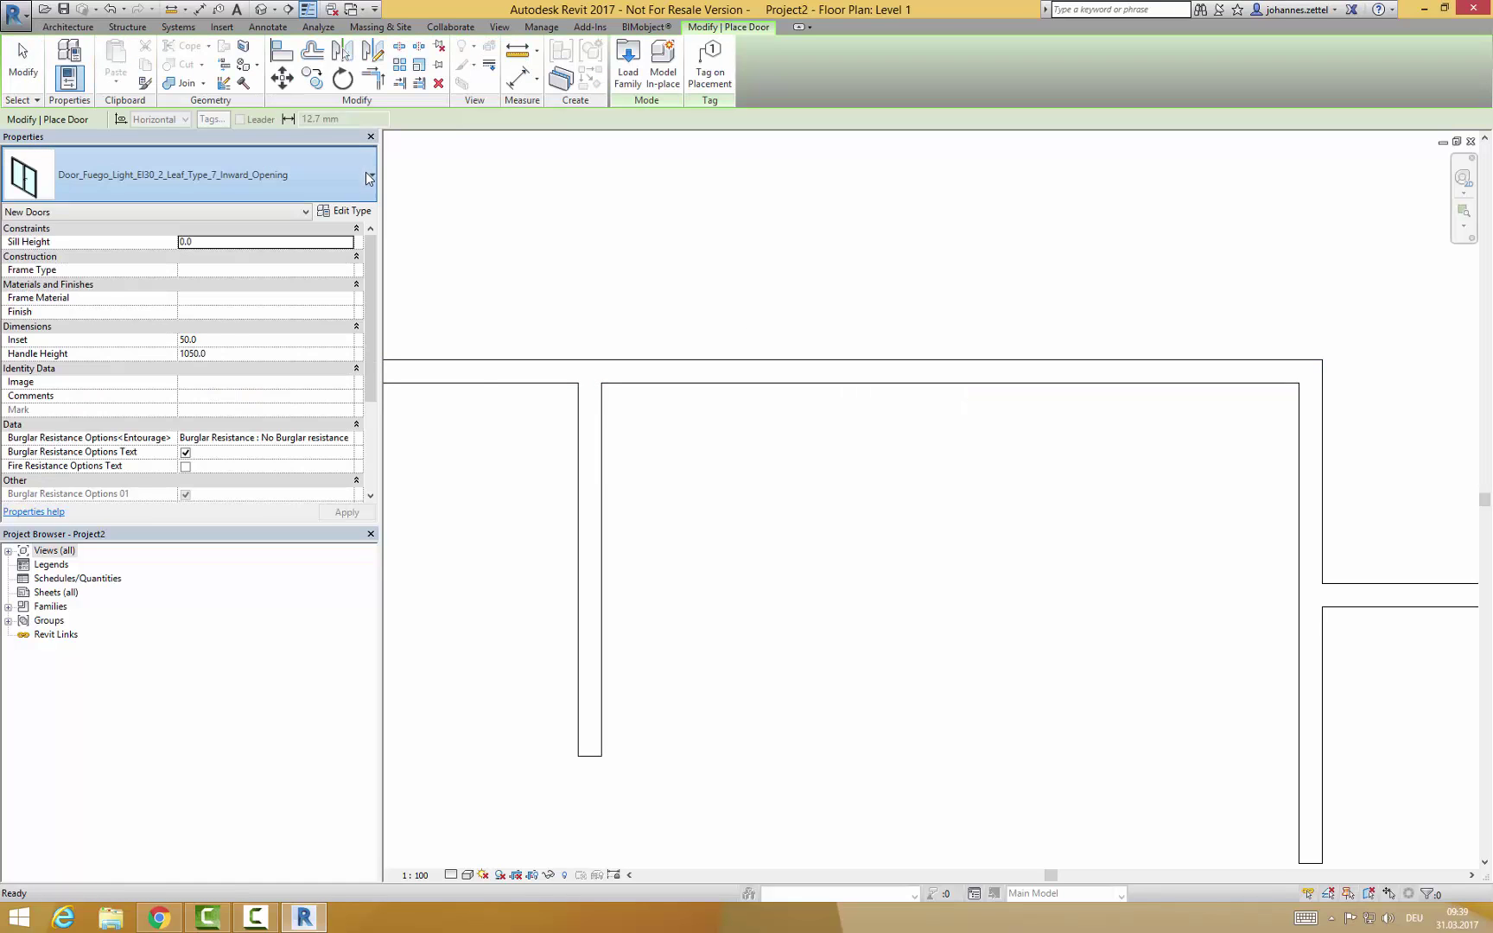
pyautogui.click(368, 176)
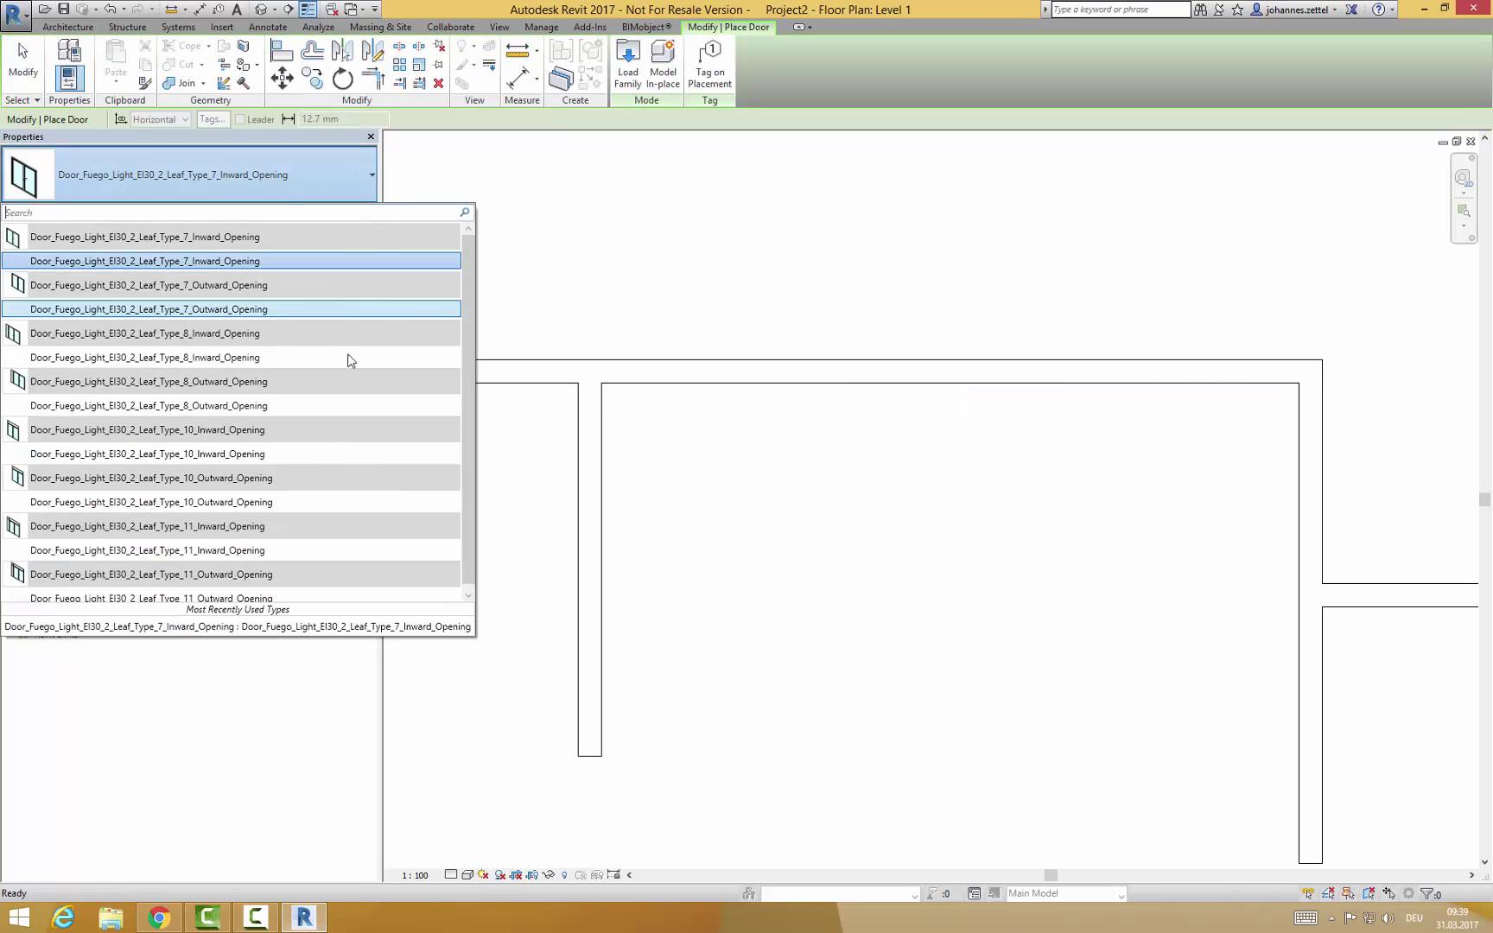
pyautogui.click(231, 358)
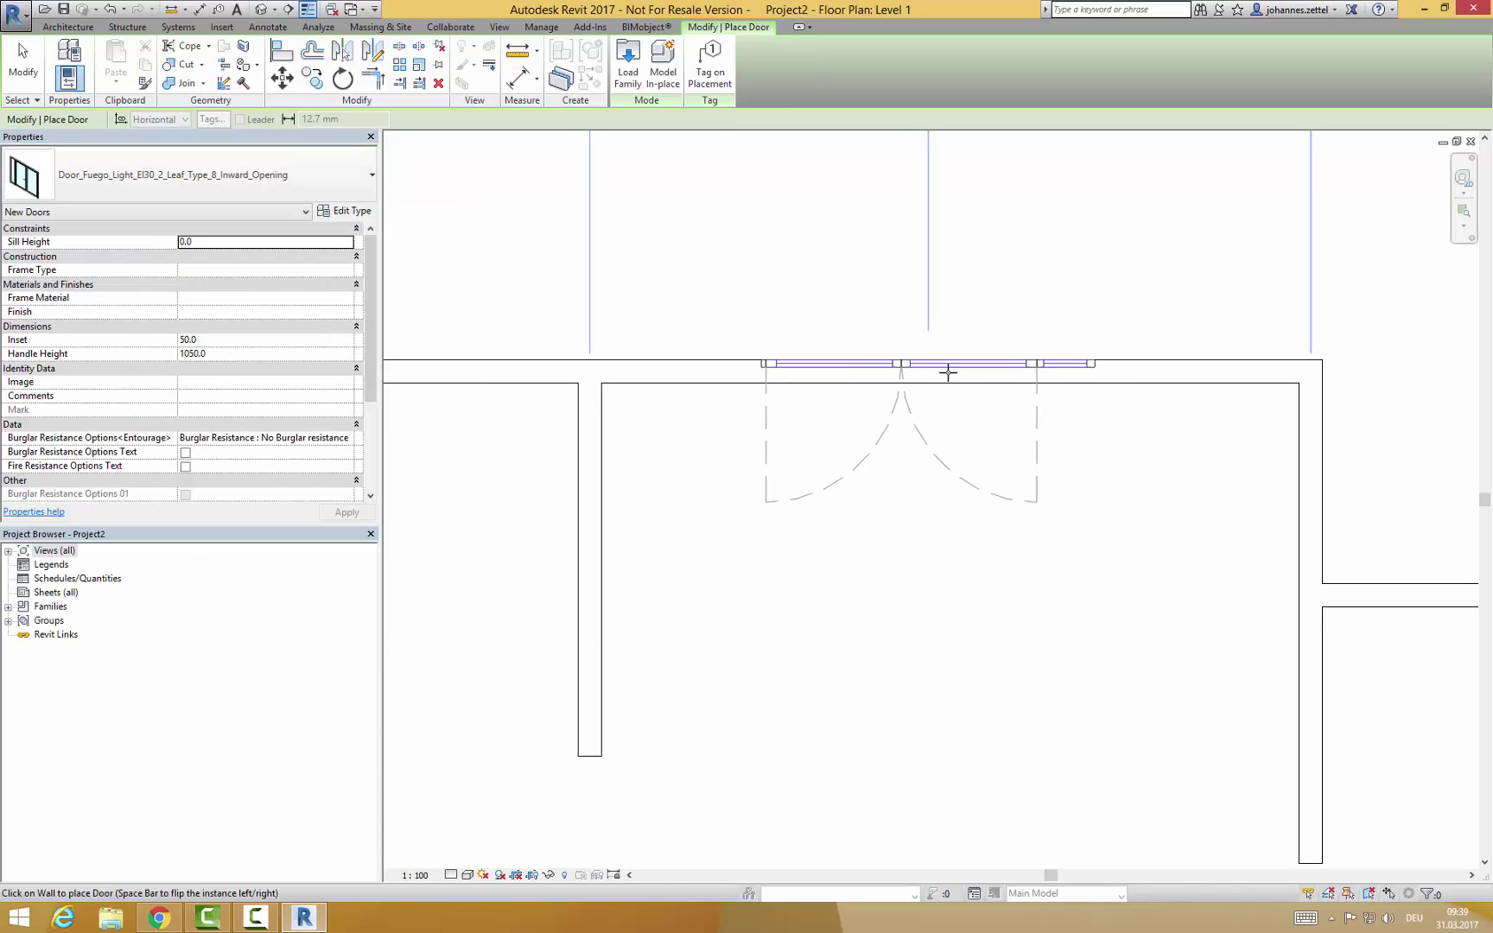
pyautogui.click(956, 381)
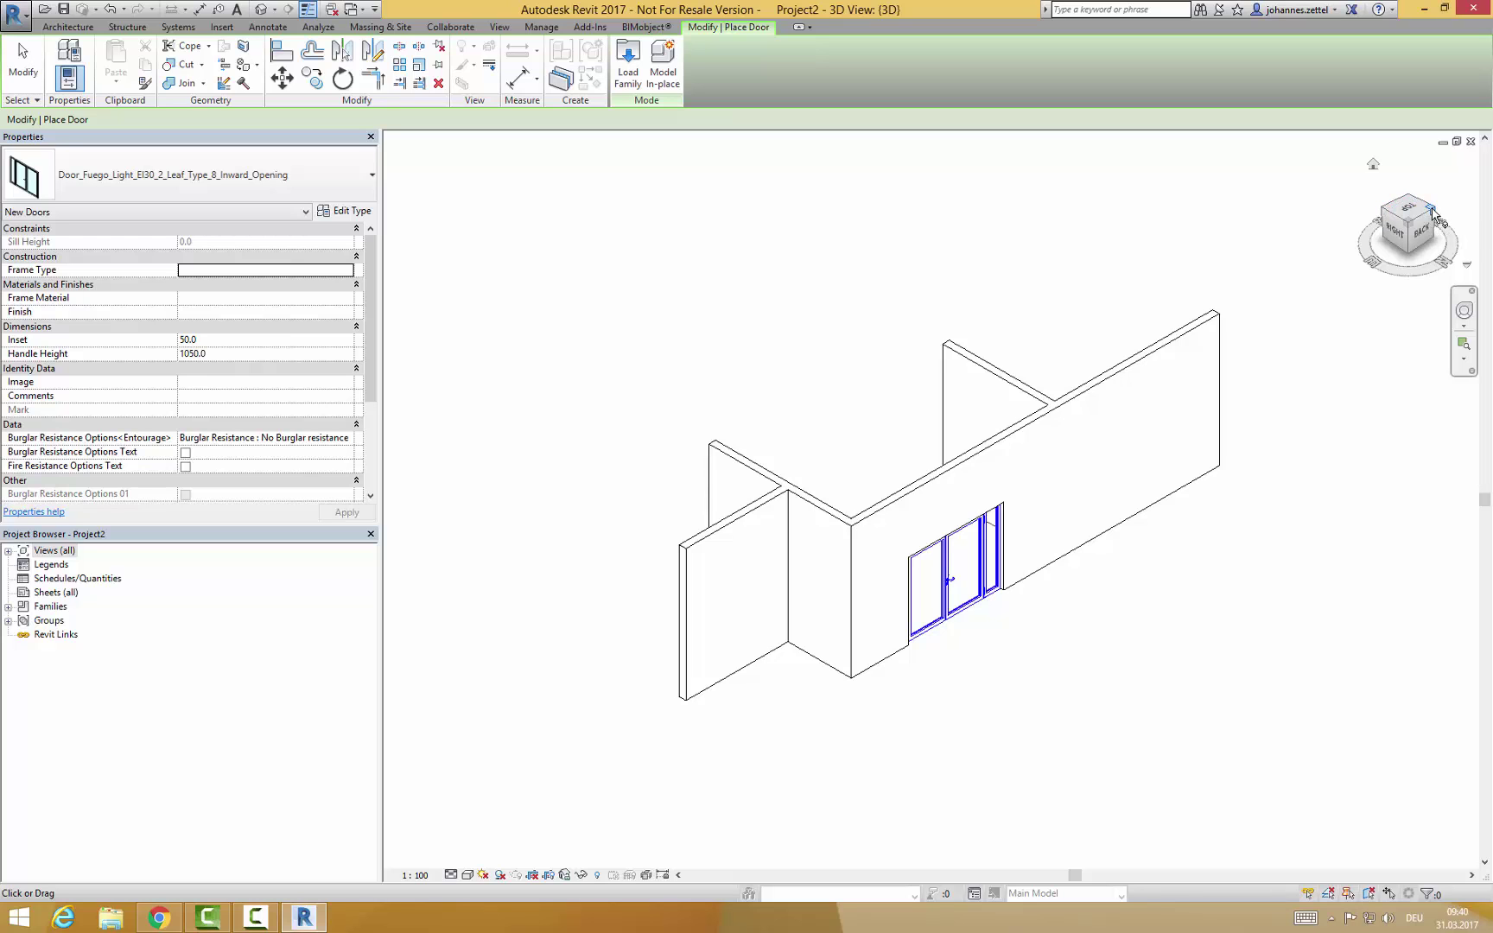
# - Orbit the 3D view from a ViewCube corner to see the door in its wall
pyautogui.click(1431, 213)
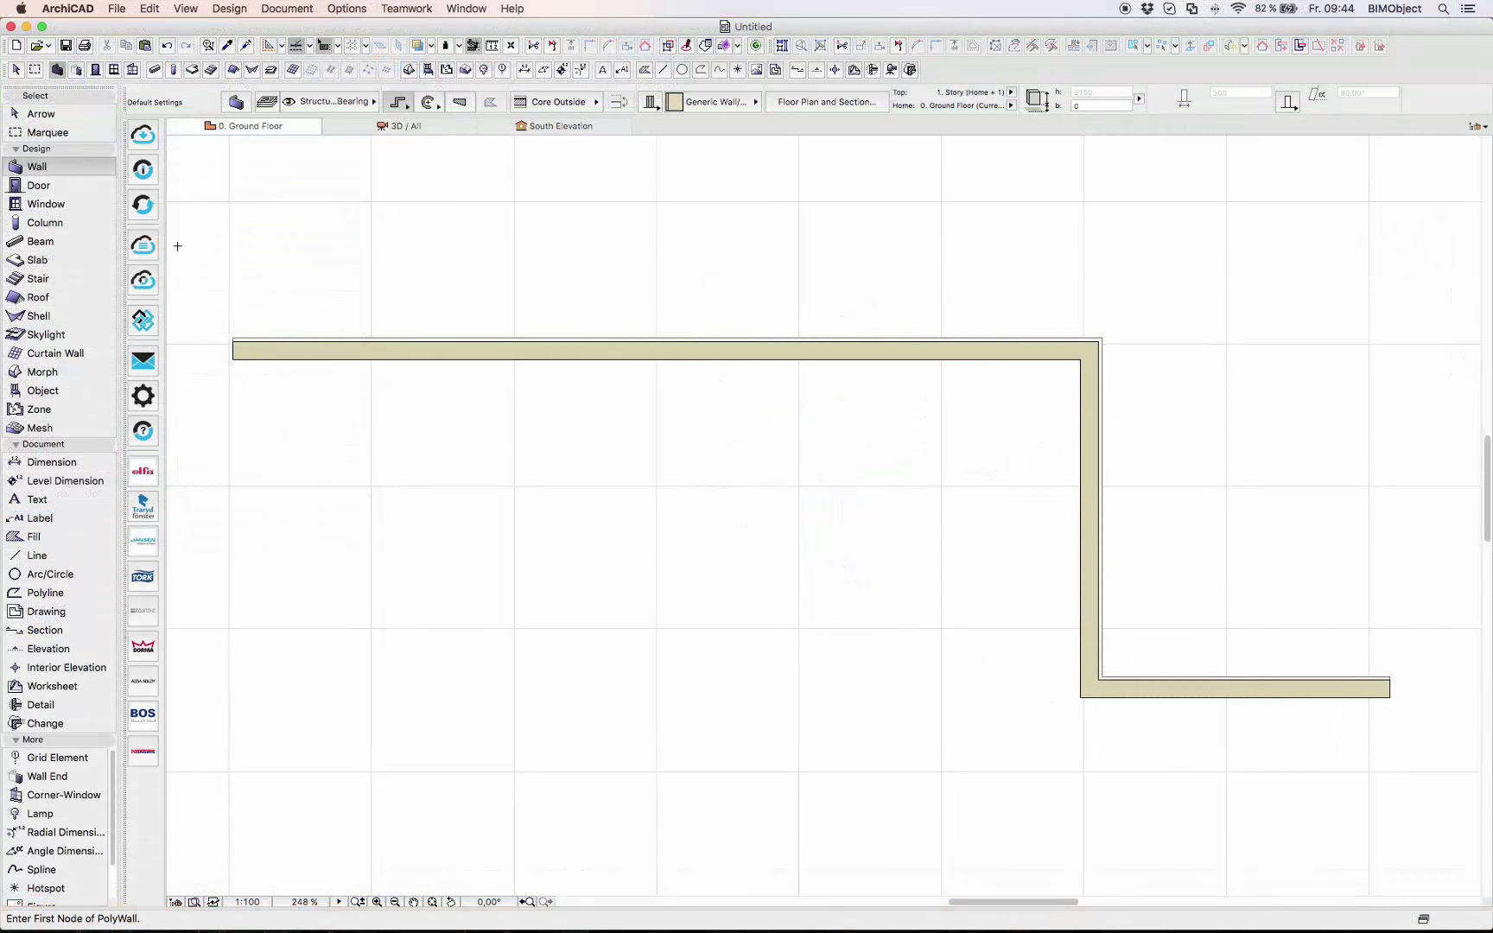
# - Select the Door tool and open the Door Default Settings dialog
pyautogui.click(38, 186)
pyautogui.click(42, 207)
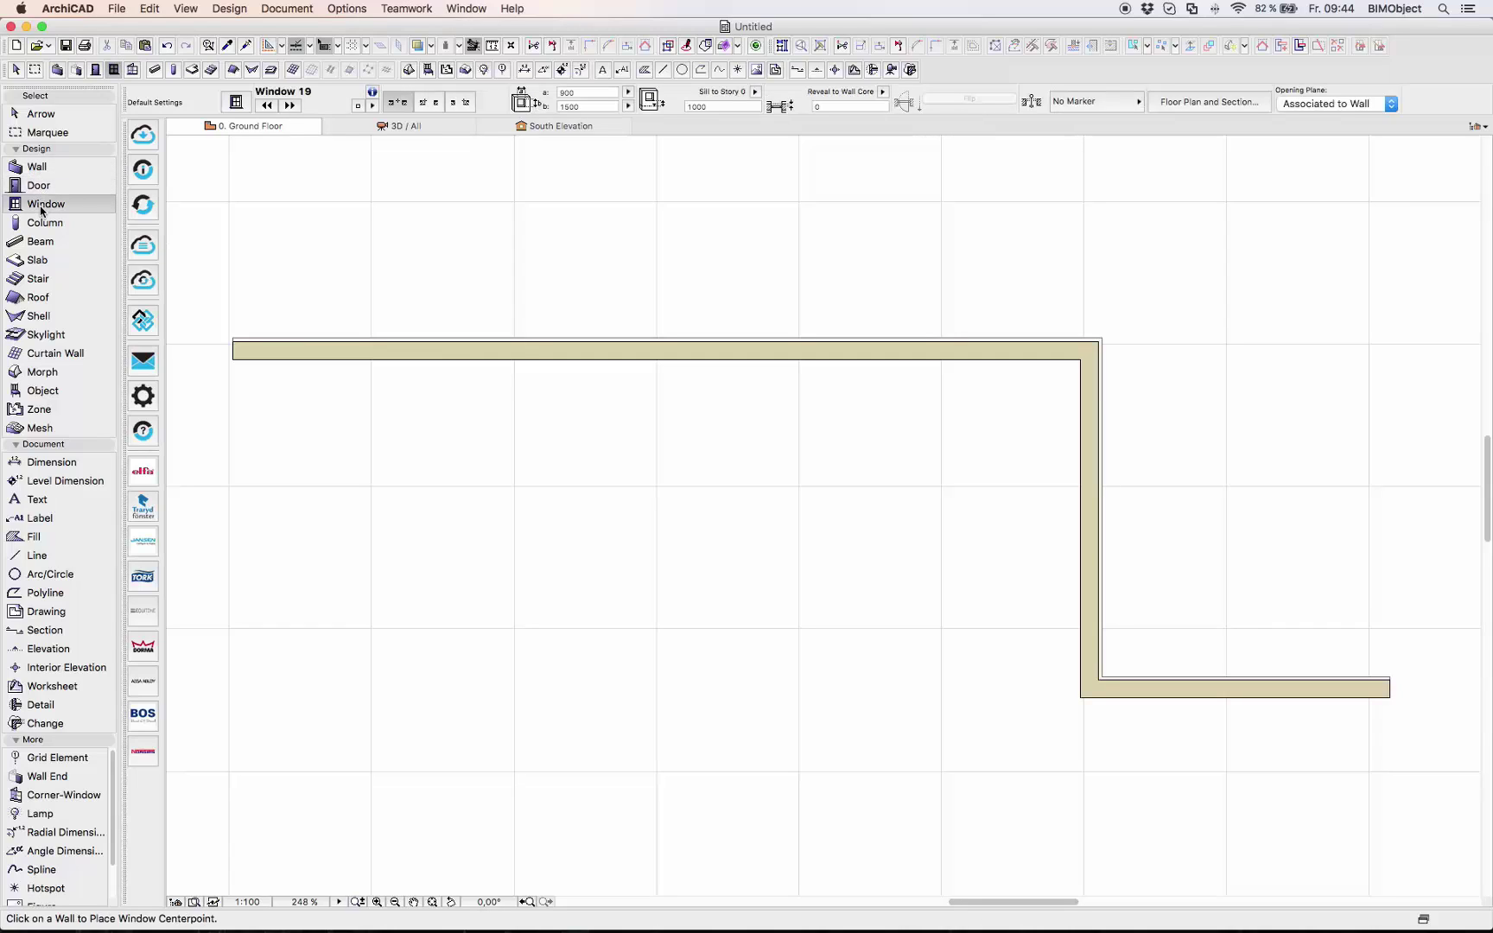
pyautogui.click(49, 187)
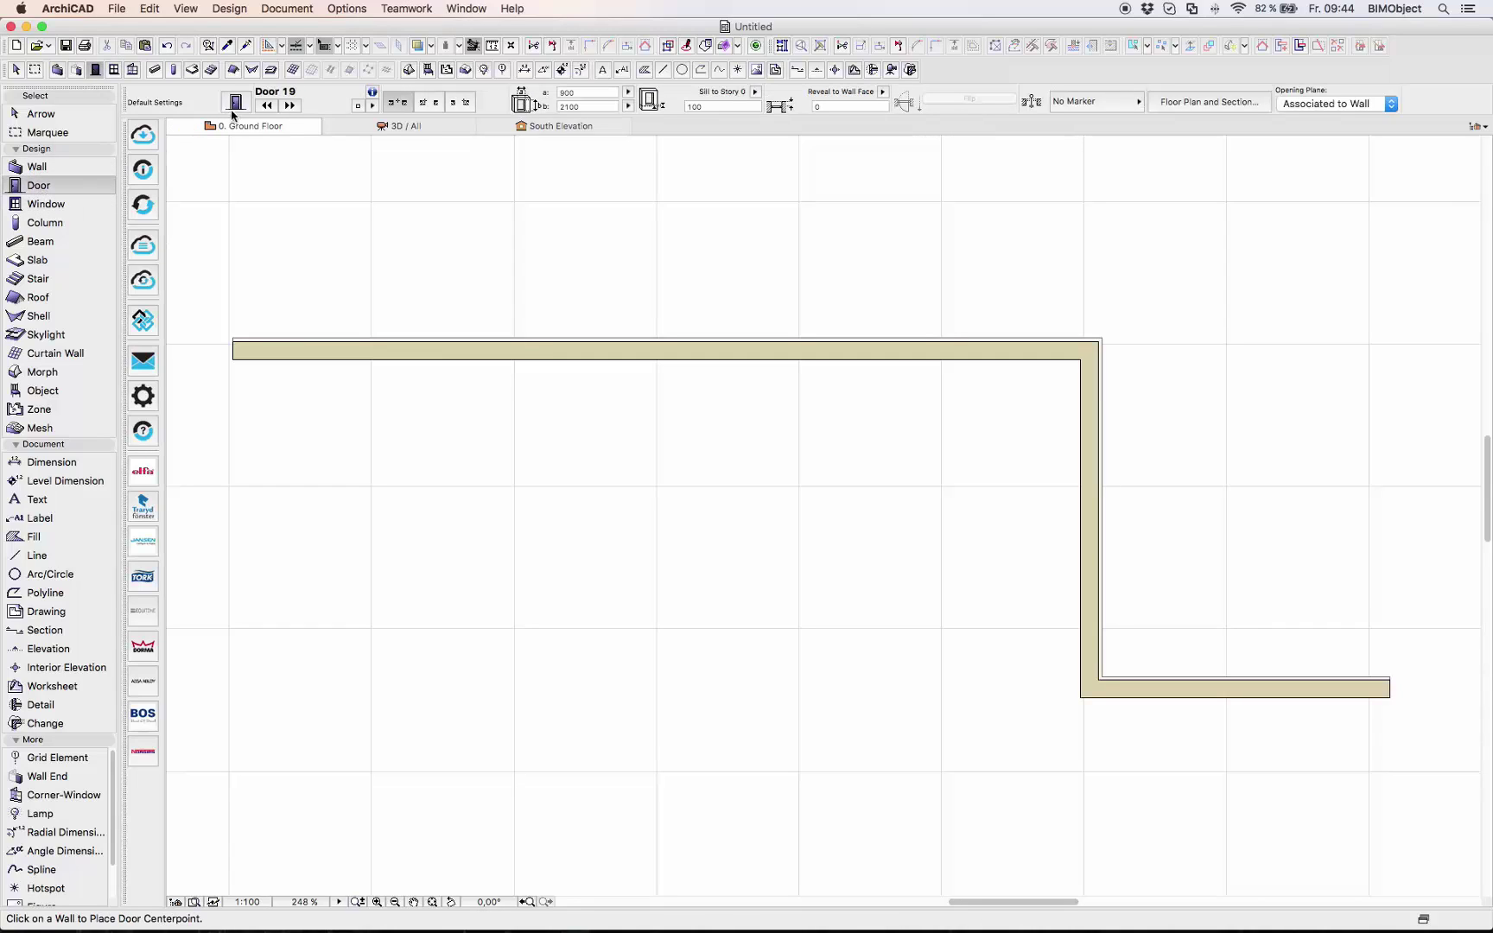
pyautogui.click(235, 103)
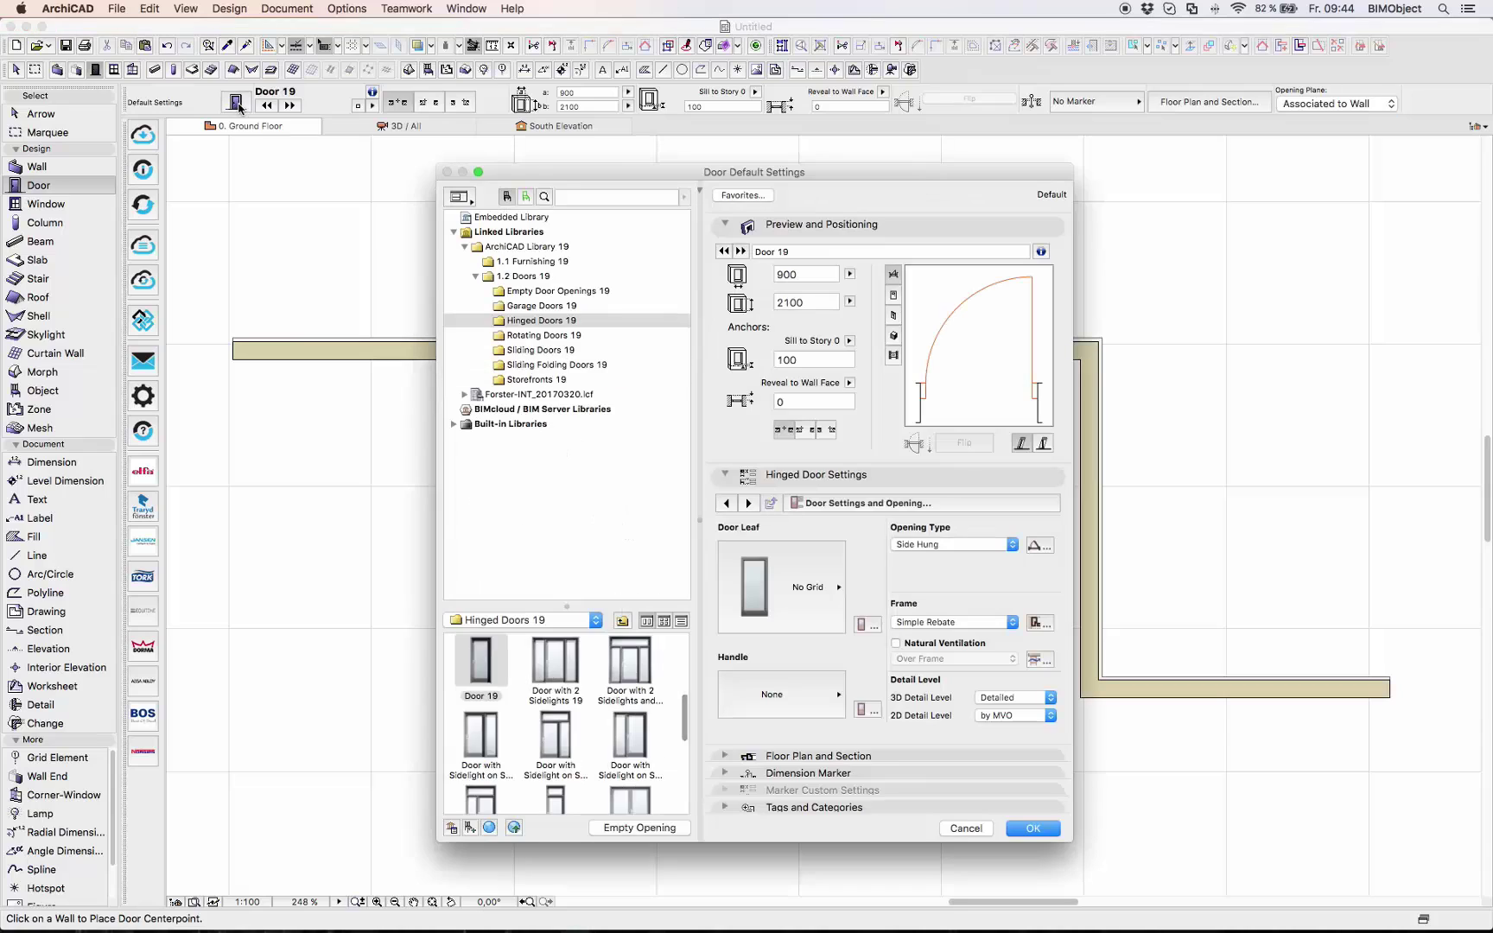
# - Open the Forster folder in the Forster-INT_20170320.lcf library and scroll its door objects
pyautogui.click(522, 395)
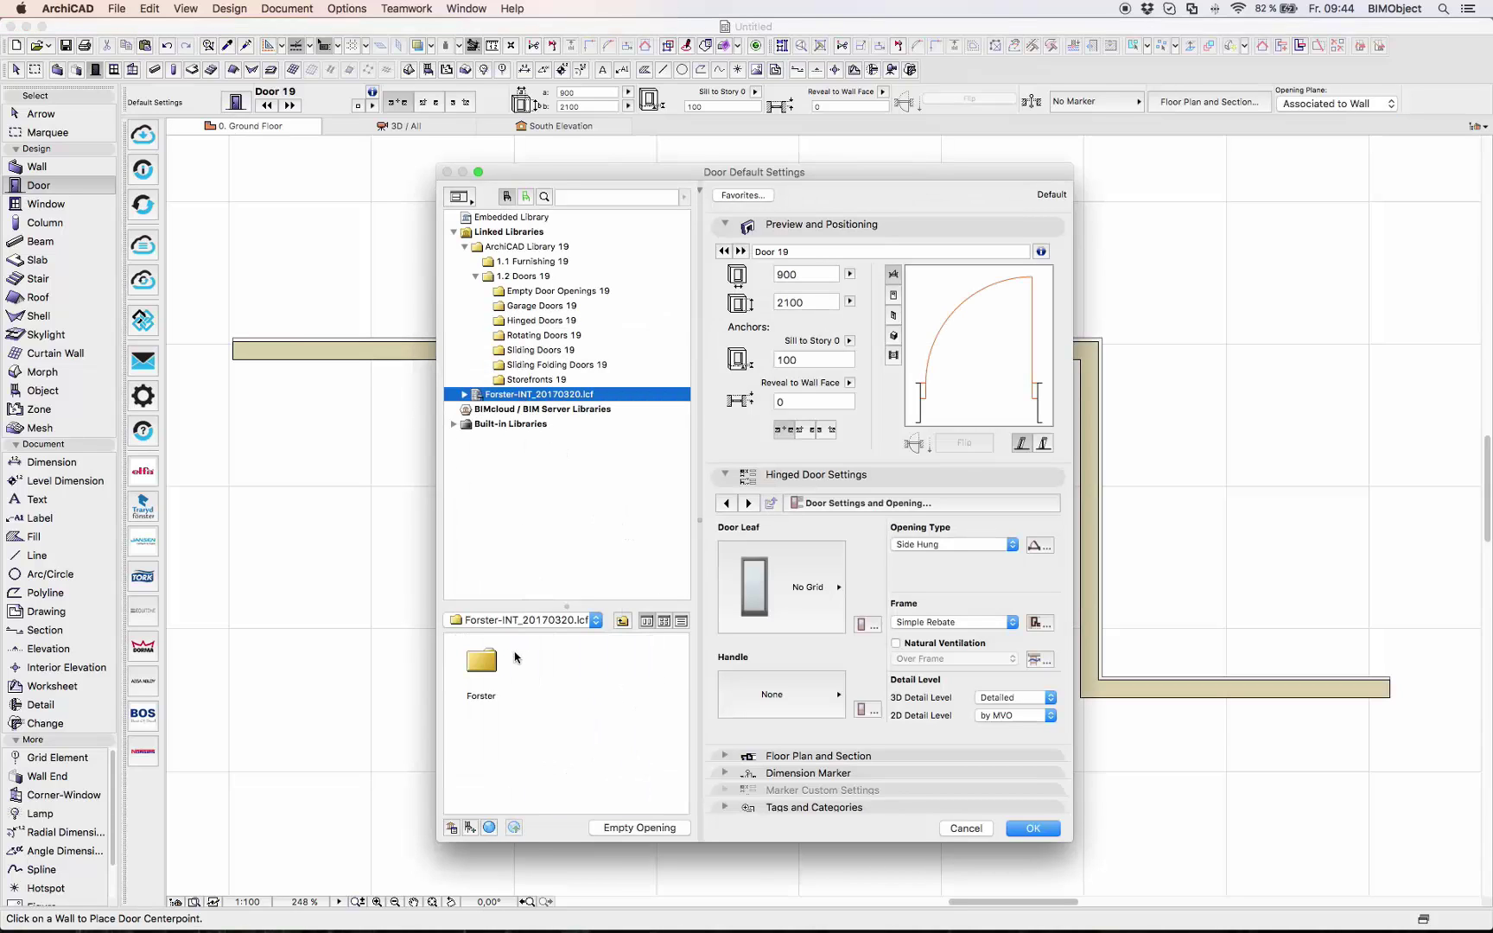
pyautogui.doubleClick(482, 660)
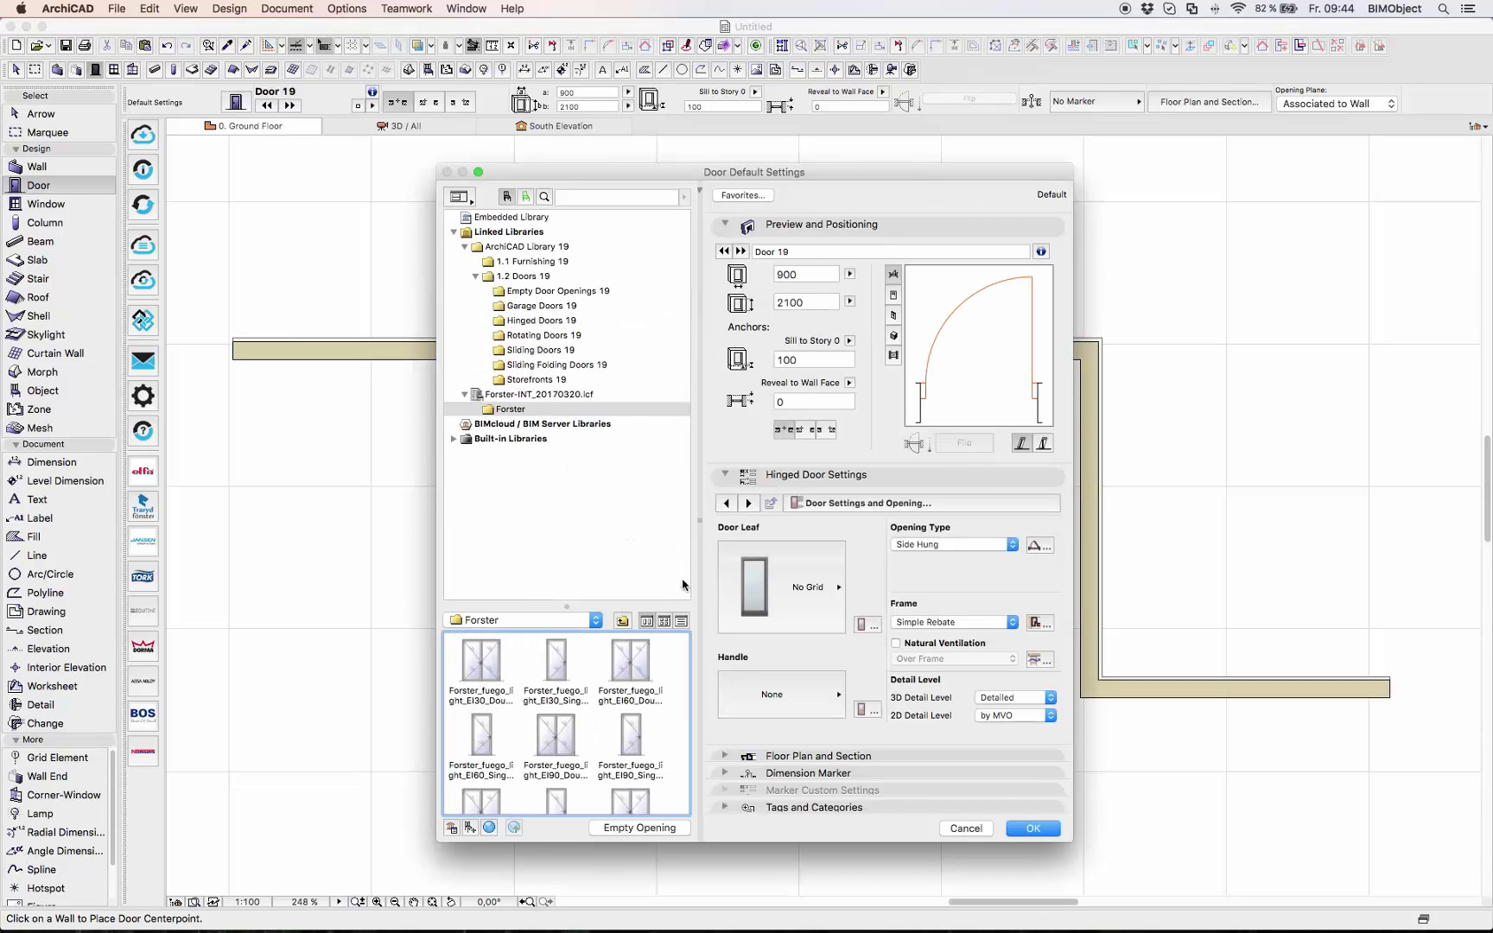
pyautogui.scroll(-2, 645, 664)
pyautogui.scroll(-1, 570, 700)
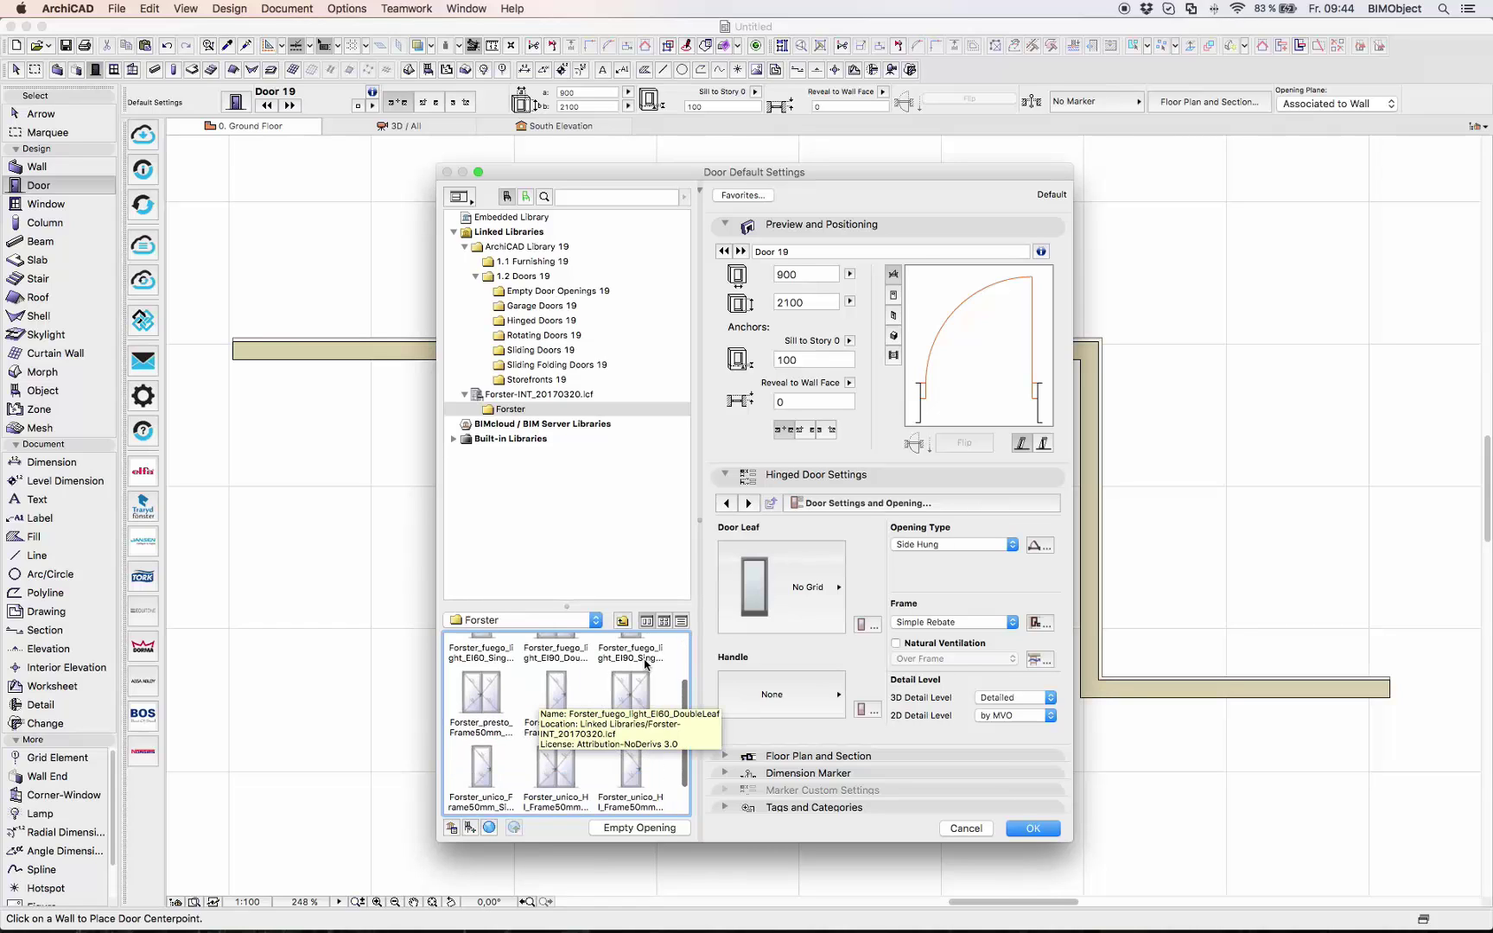
# - Select the Forster_unico_HI_Frame50mm_DoubleLeaf door, set to outward opening with a Stainless Steel surface
pyautogui.click(556, 764)
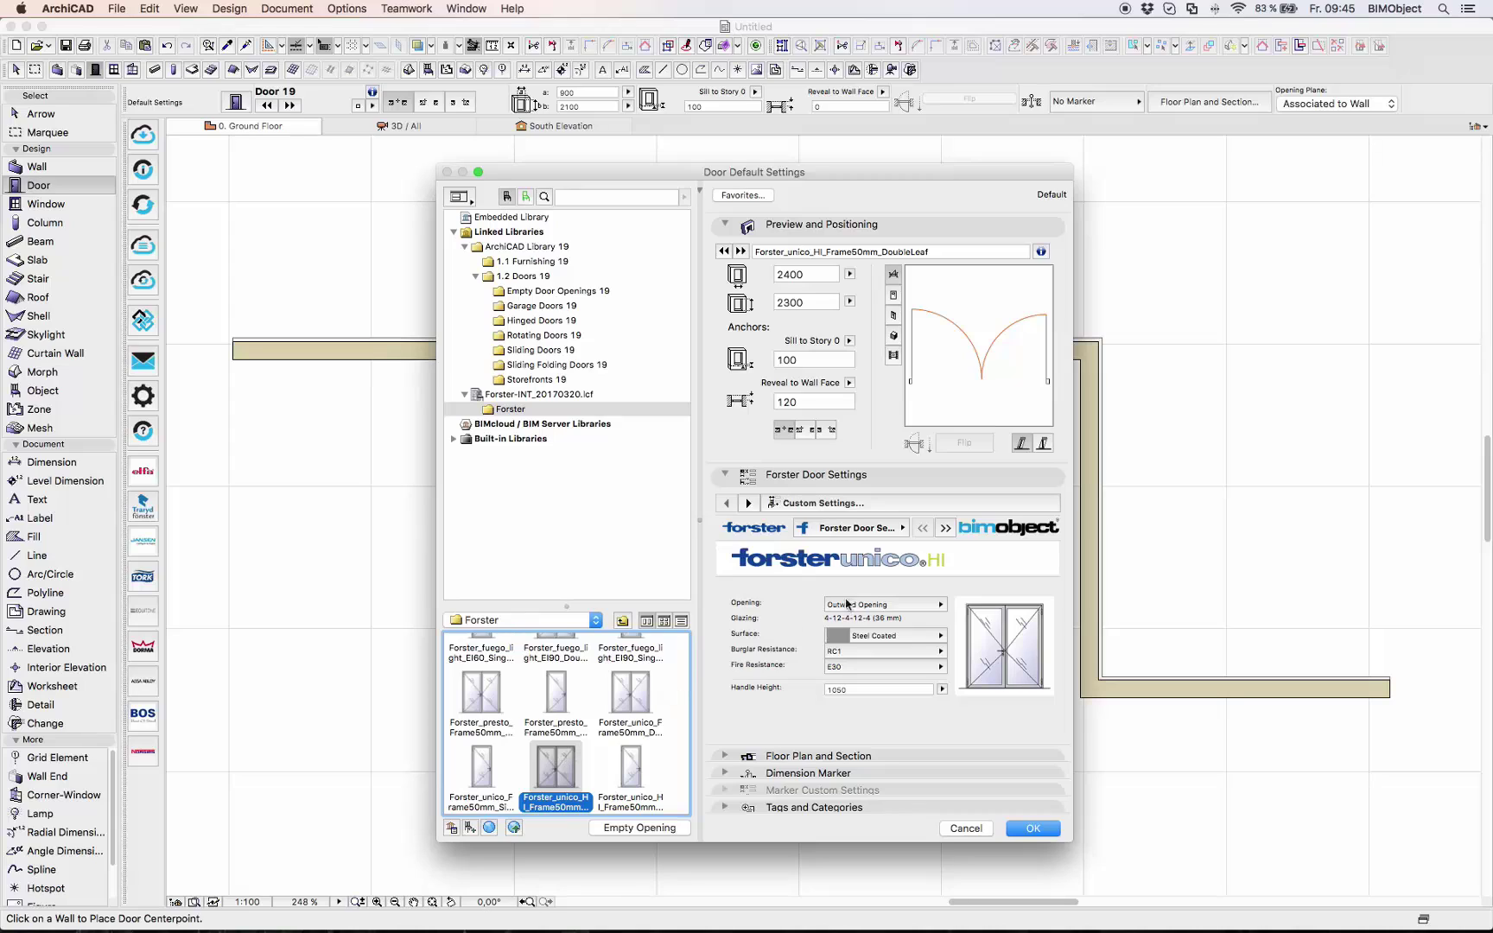
pyautogui.click(936, 606)
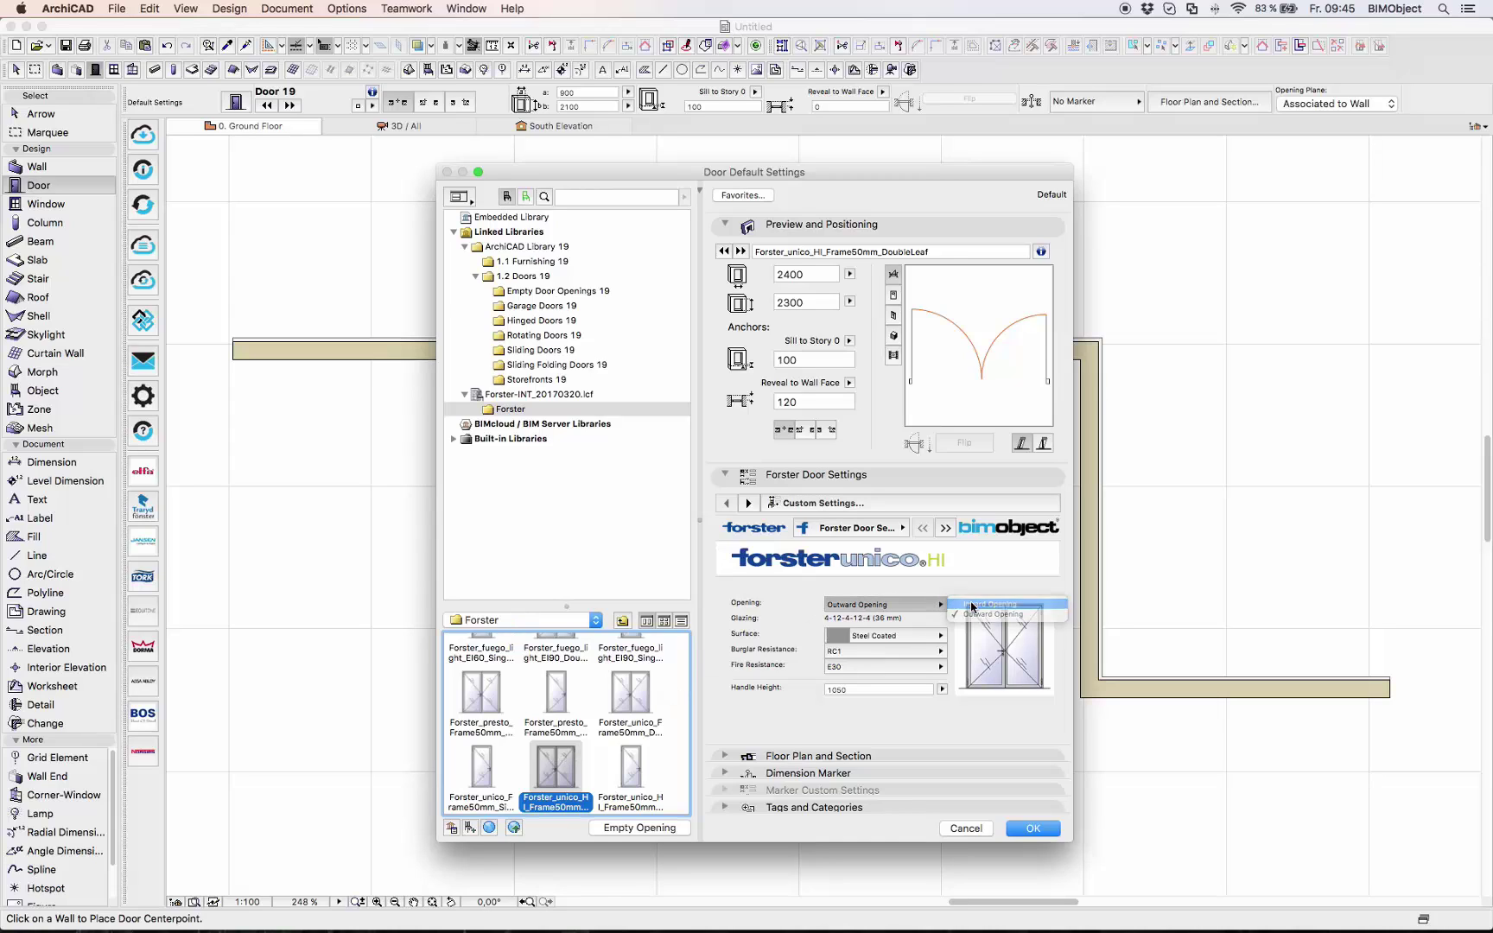
pyautogui.click(972, 607)
pyautogui.click(937, 604)
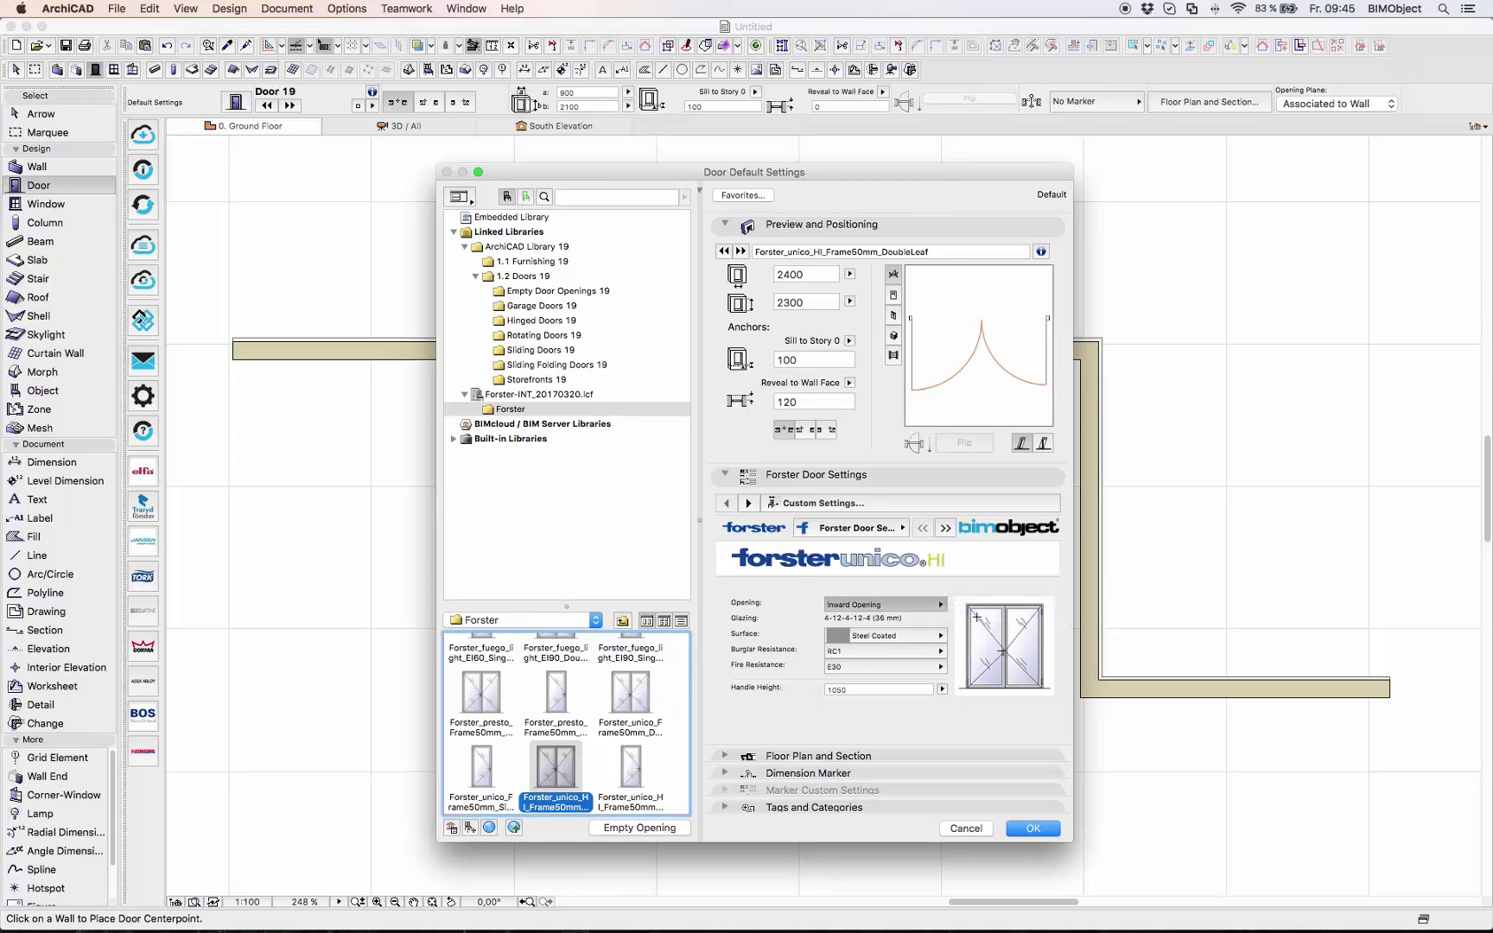
pyautogui.click(976, 620)
pyautogui.click(947, 638)
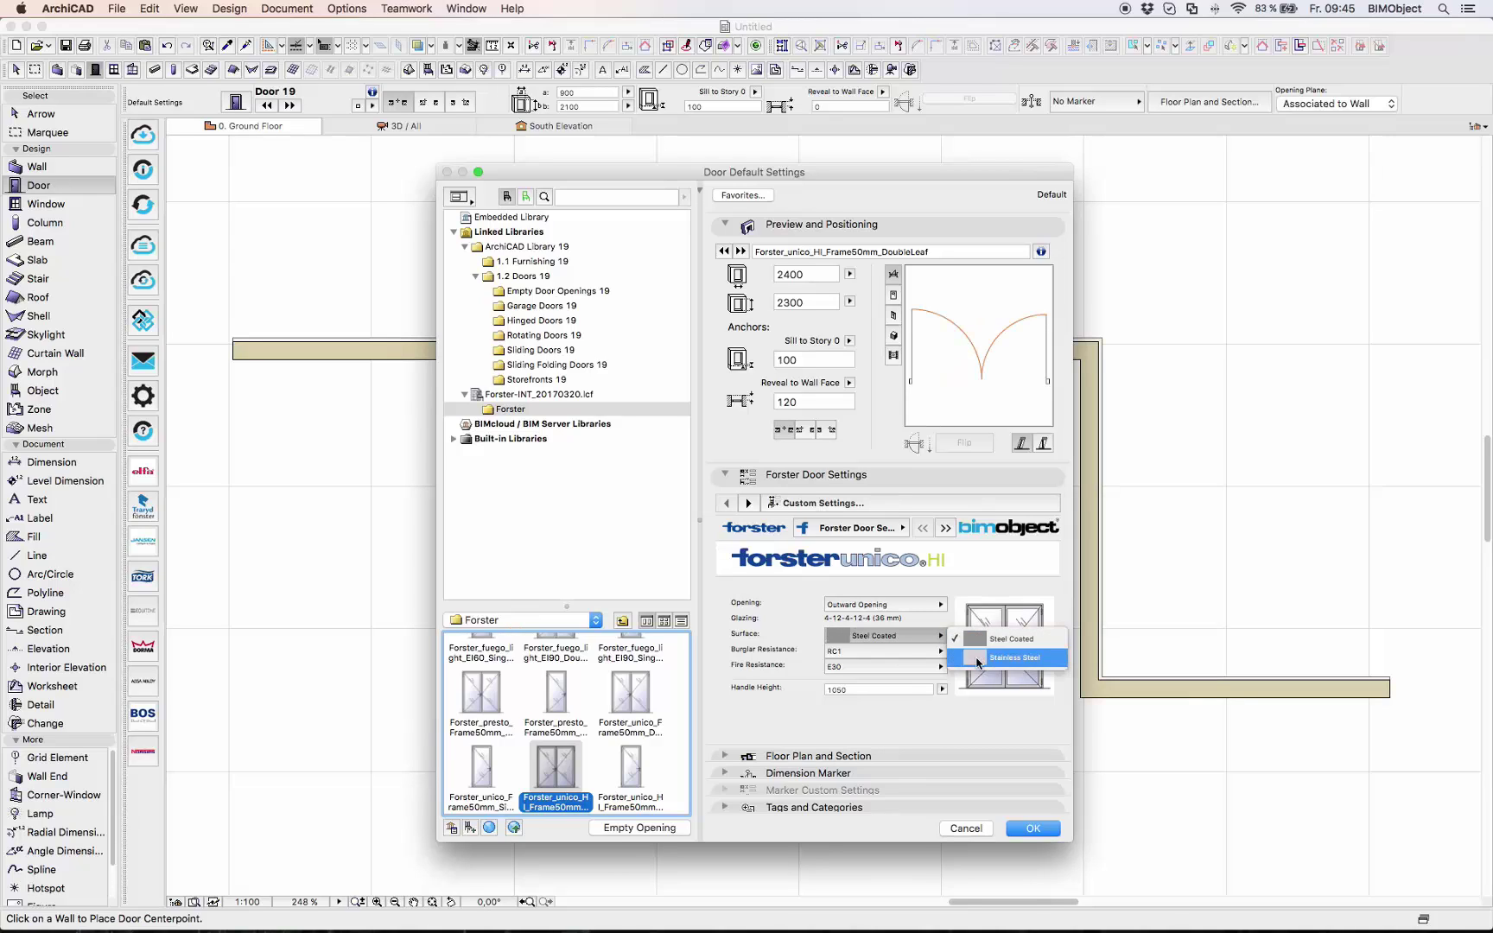
pyautogui.click(977, 658)
# - Keep burglar resistance RC1 and fire resistance E30, check handle height, and view nominal sizes 2400 × 2300
pyautogui.click(940, 651)
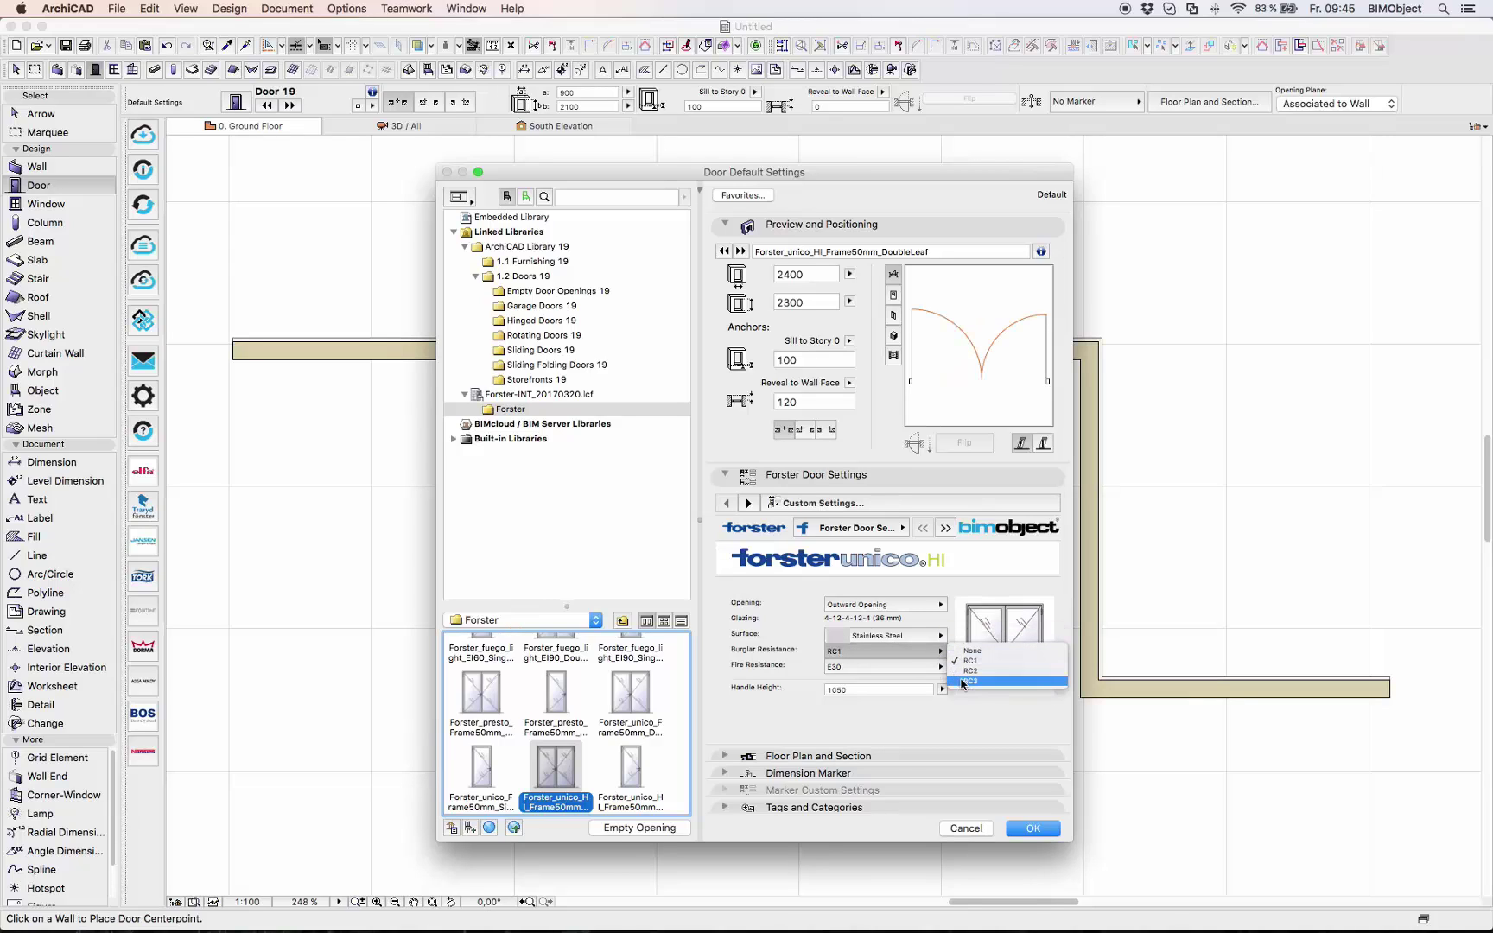
pyautogui.click(926, 671)
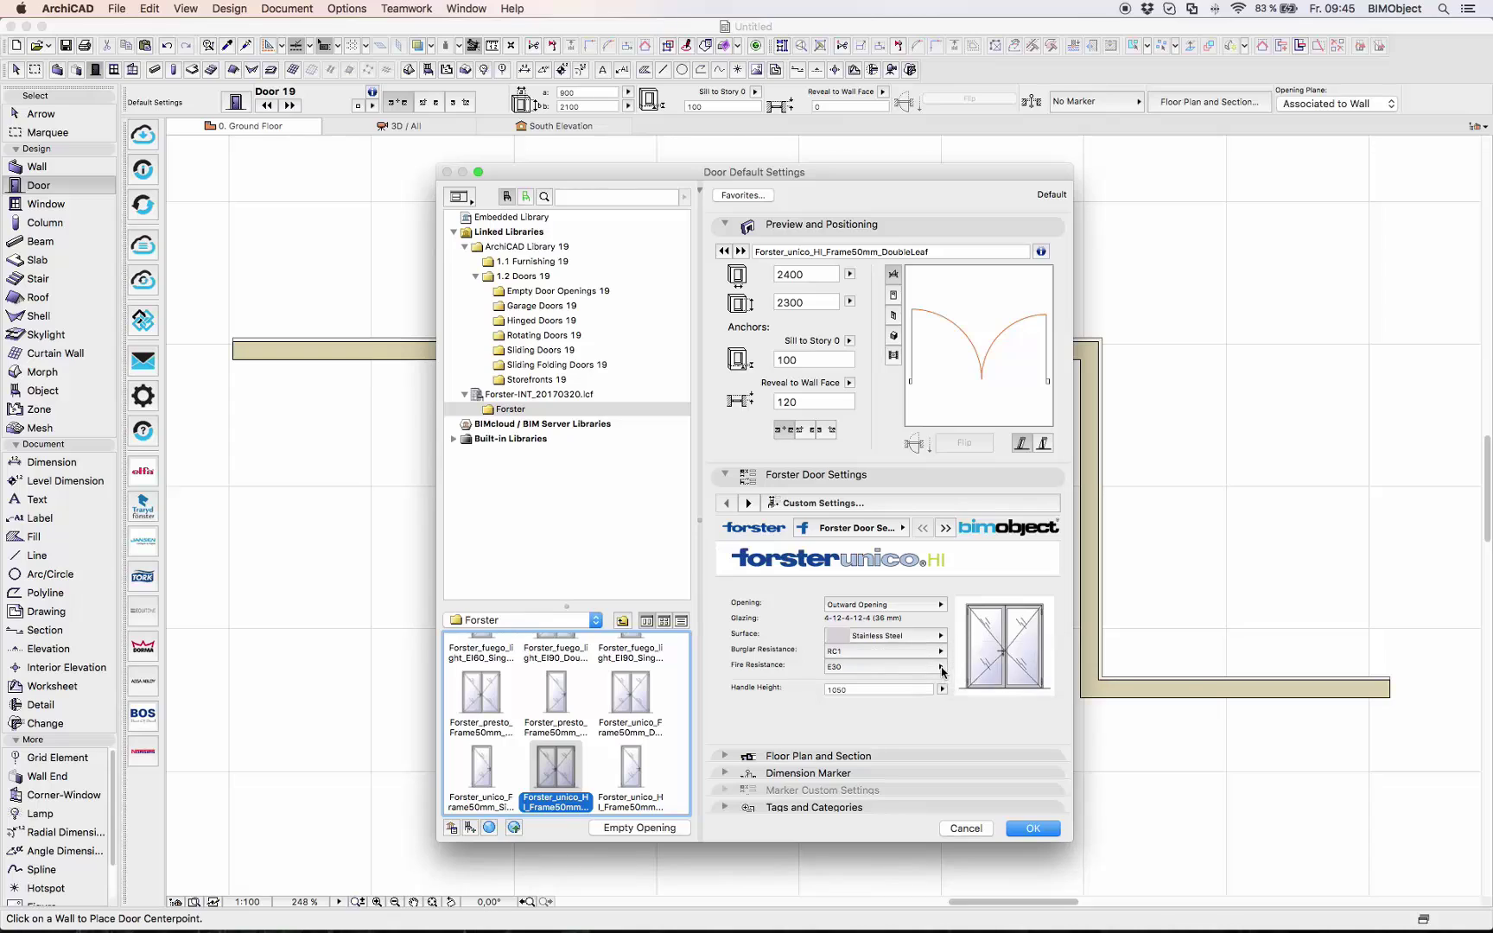
pyautogui.click(948, 670)
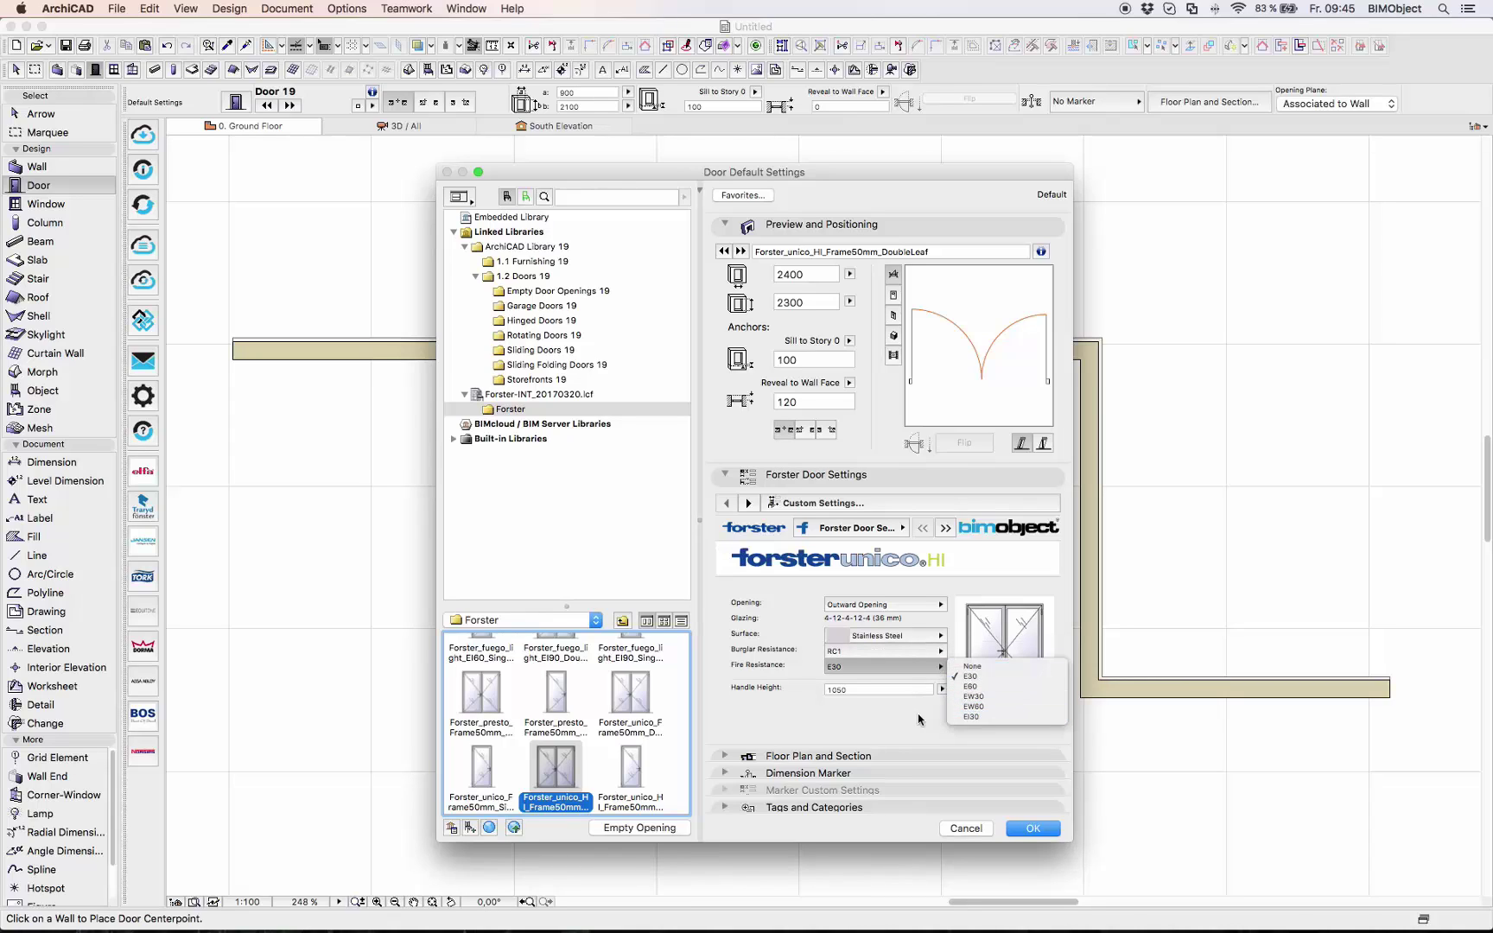
pyautogui.click(935, 700)
pyautogui.click(942, 690)
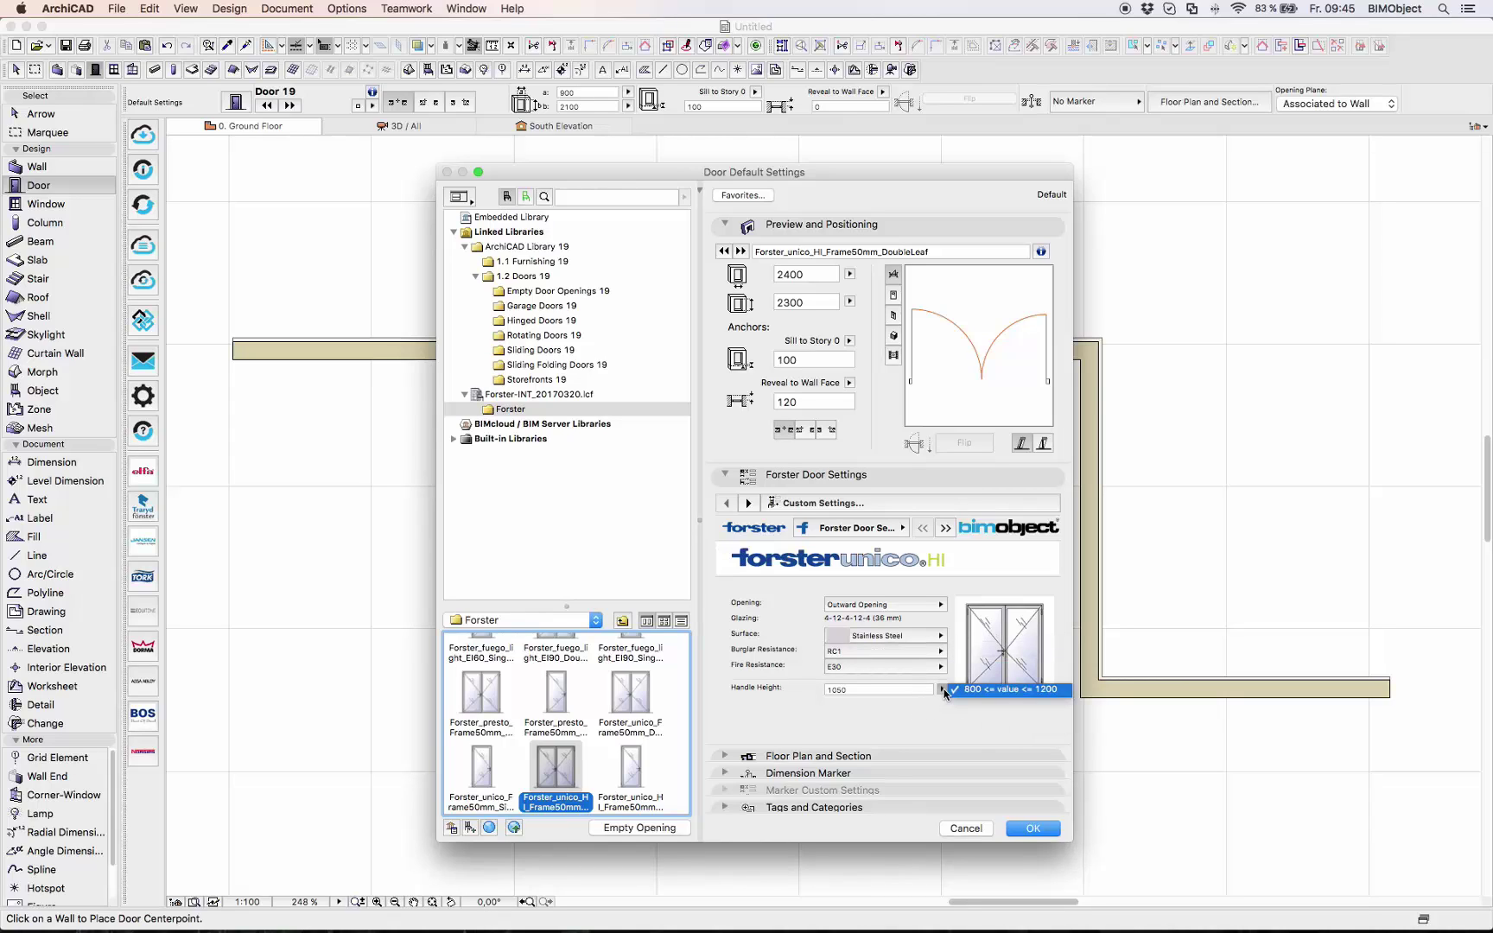
pyautogui.click(946, 527)
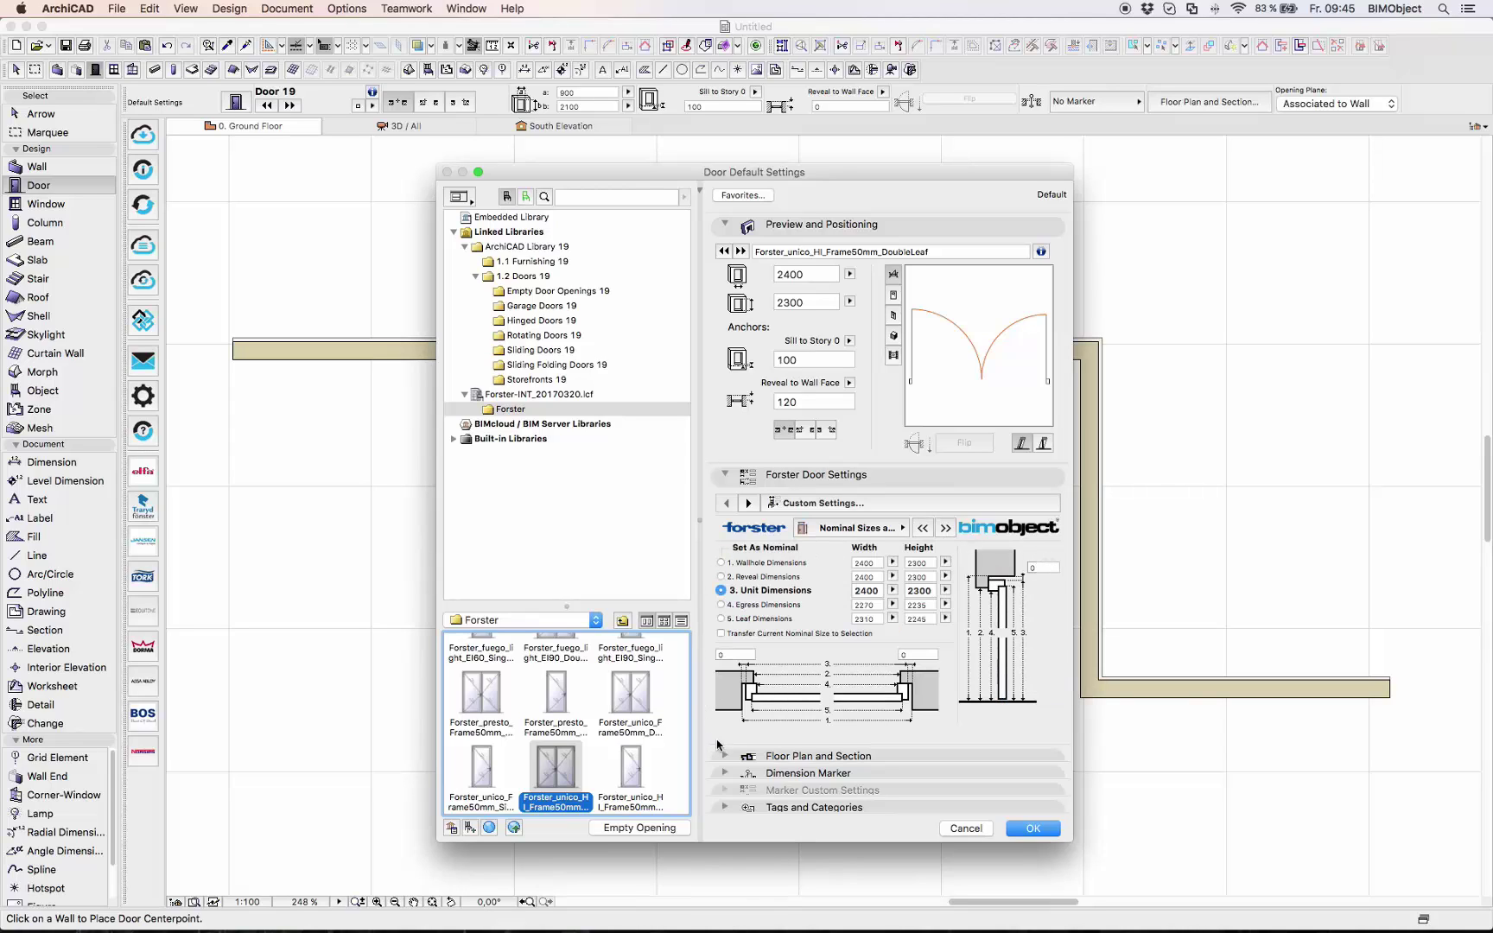
# - Page through Systems, leaving System Type unchanged, then General Settings and the performance Description
pyautogui.click(946, 528)
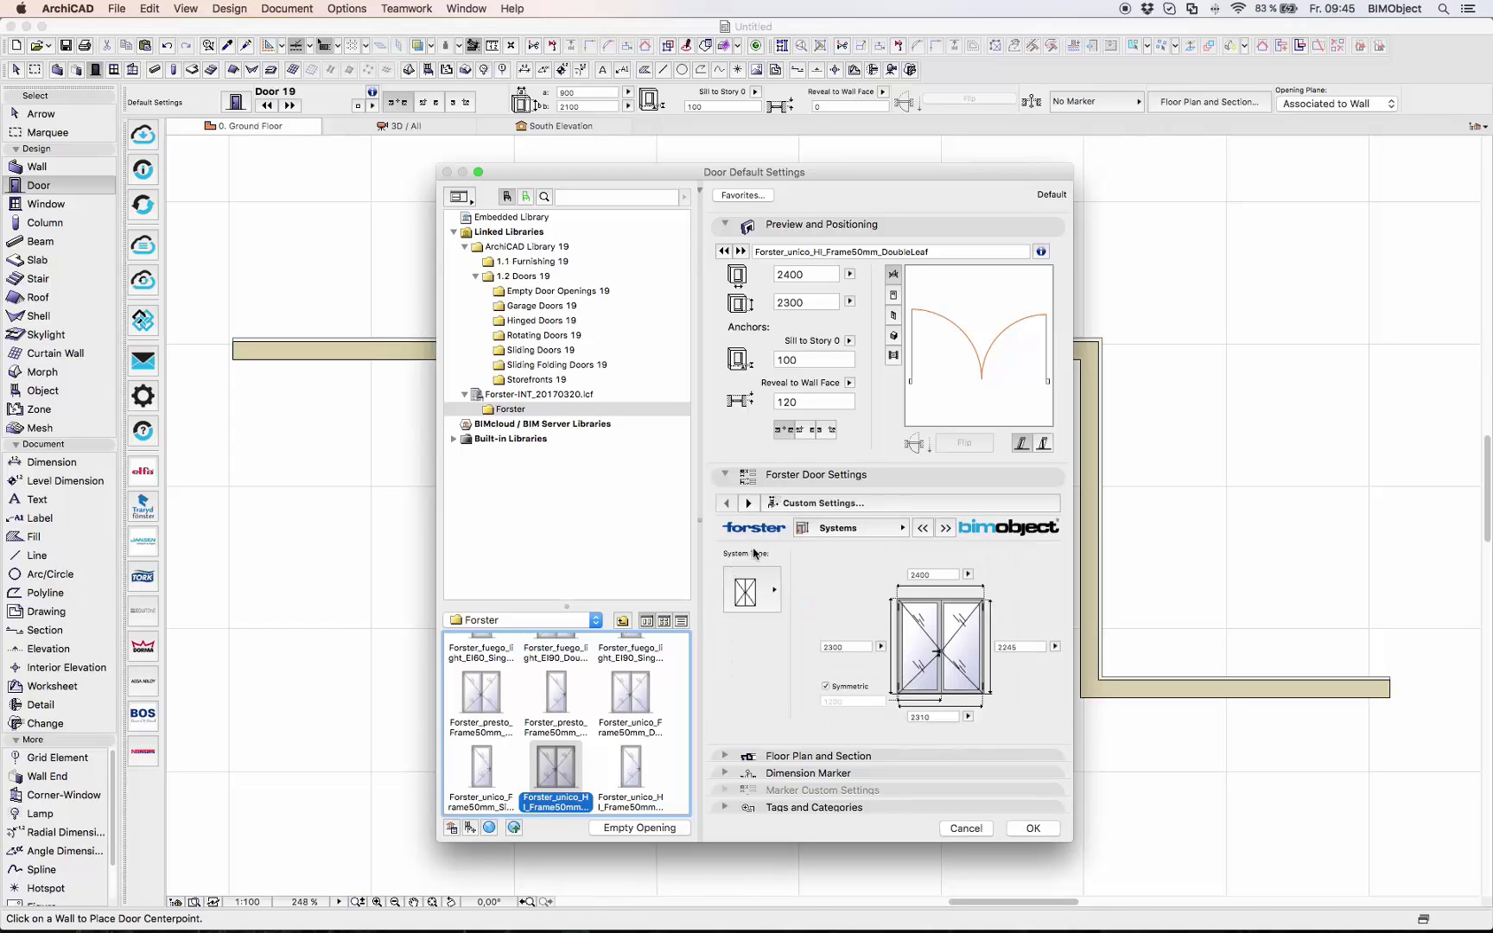
pyautogui.click(774, 591)
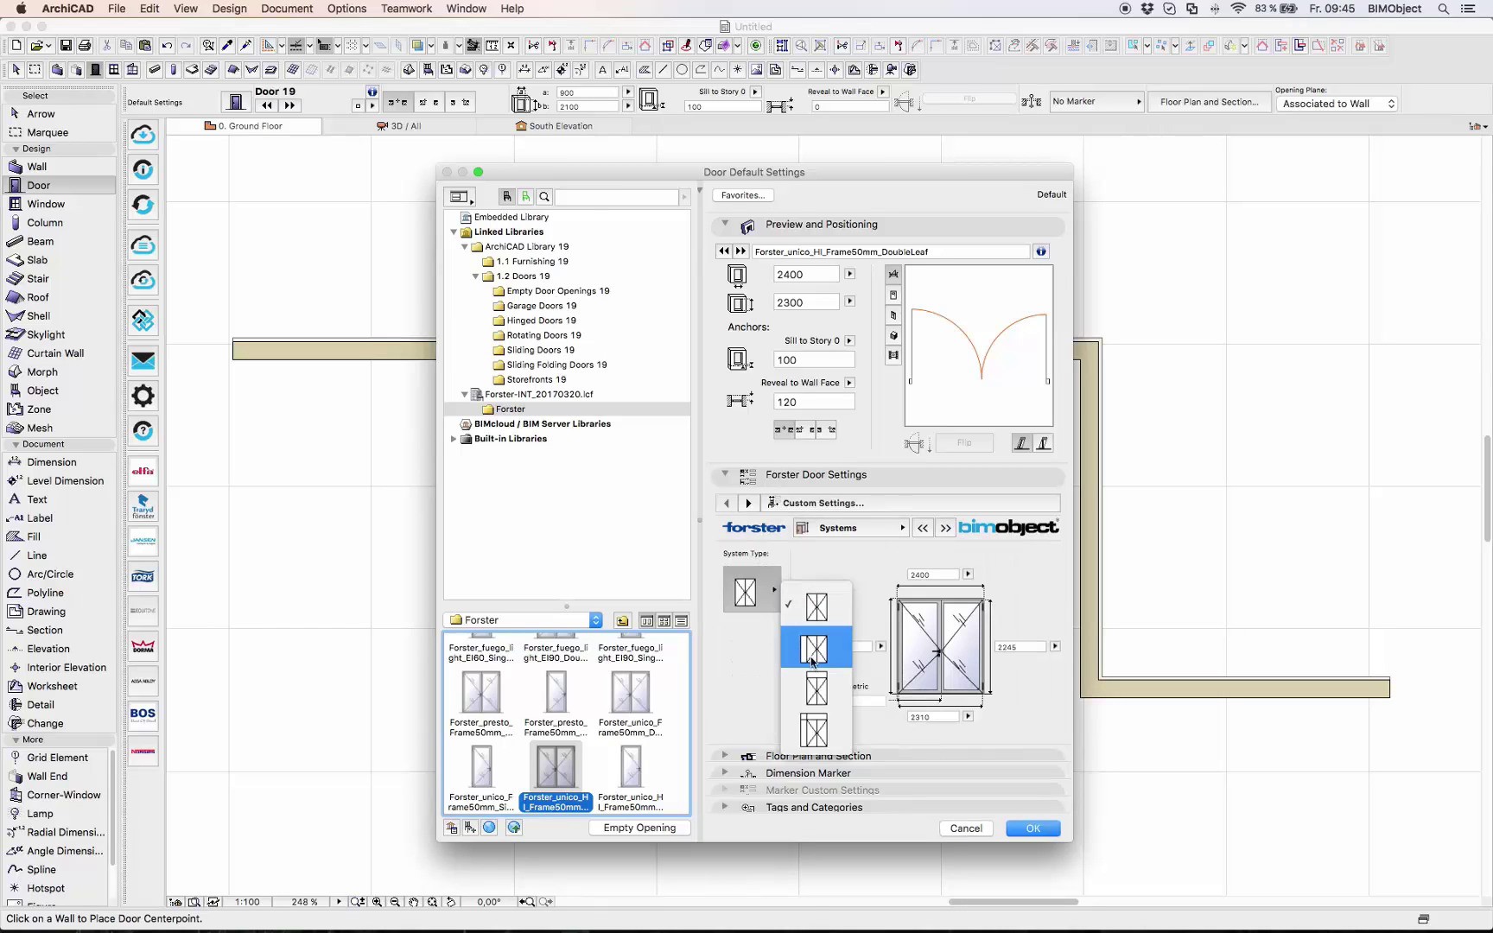
pyautogui.click(750, 708)
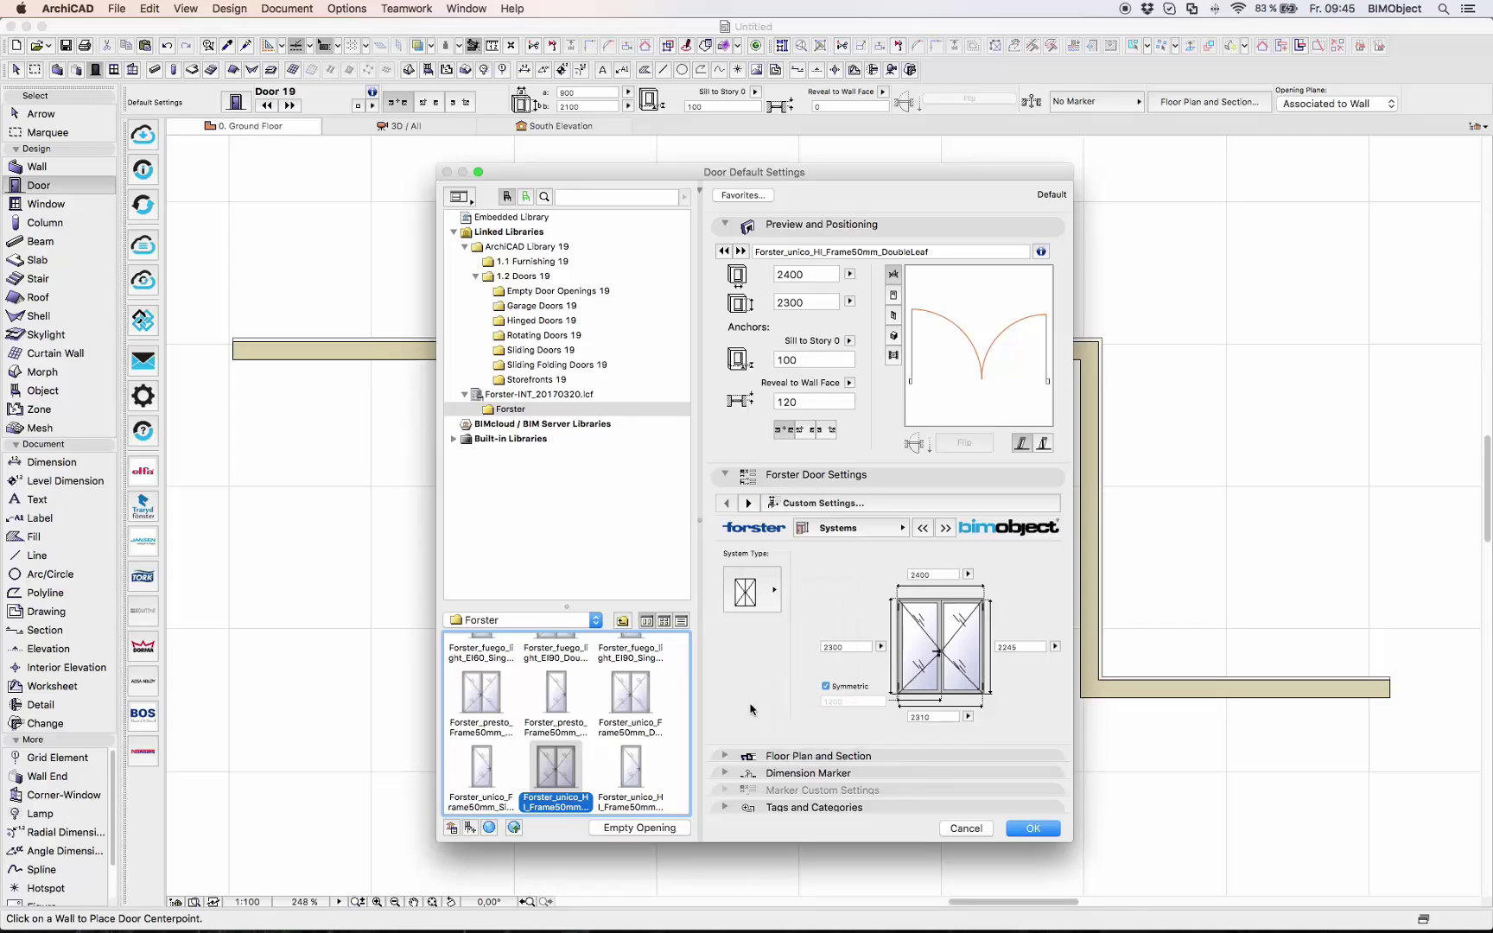
pyautogui.click(947, 528)
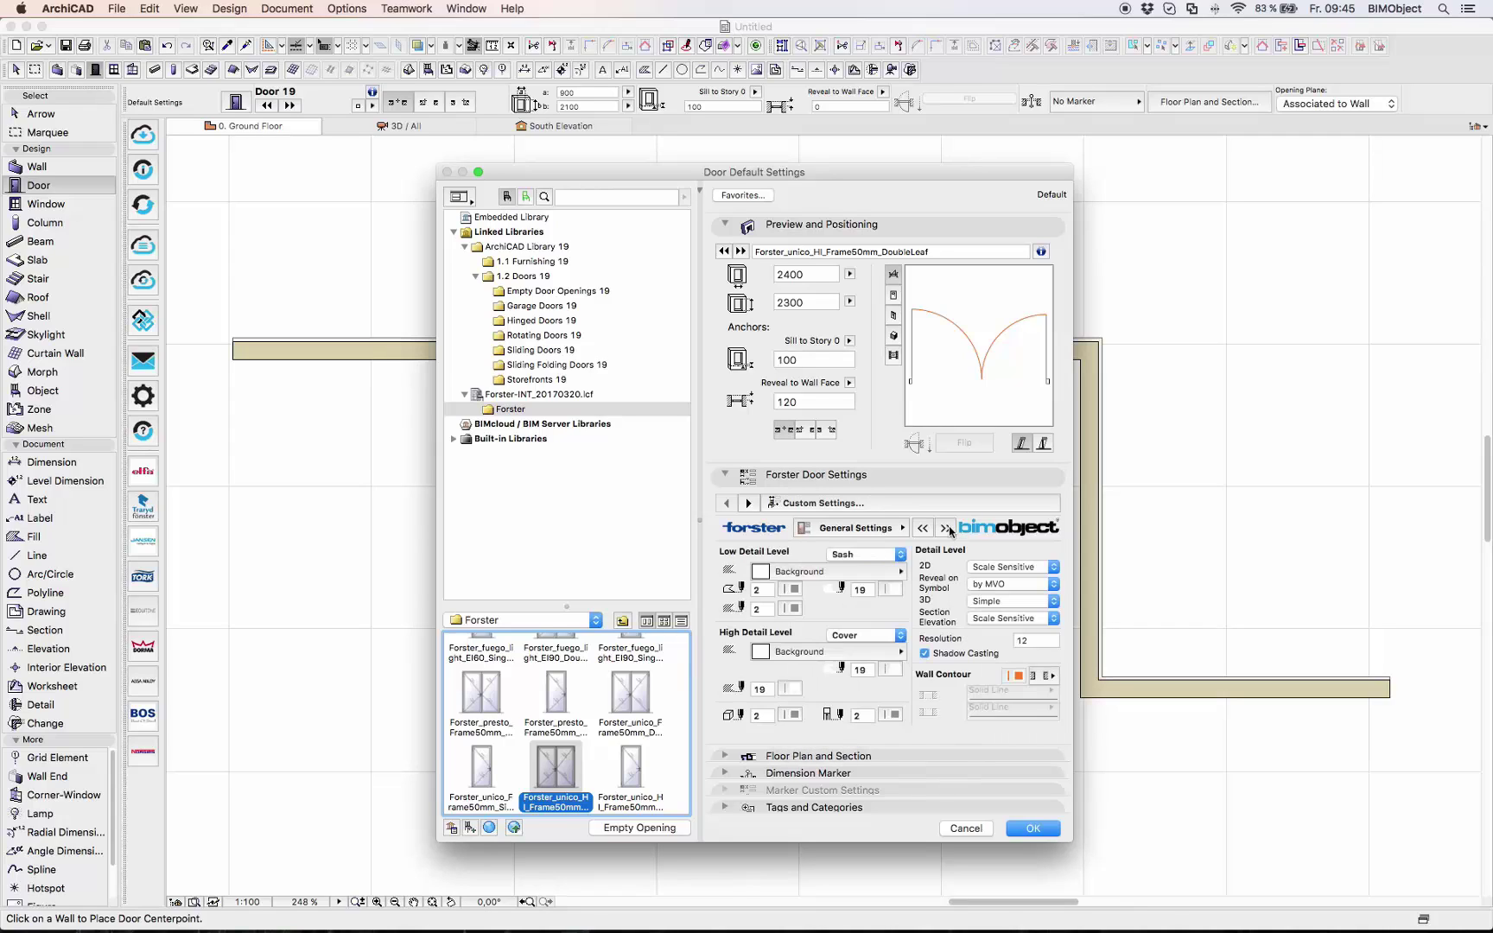
pyautogui.click(947, 528)
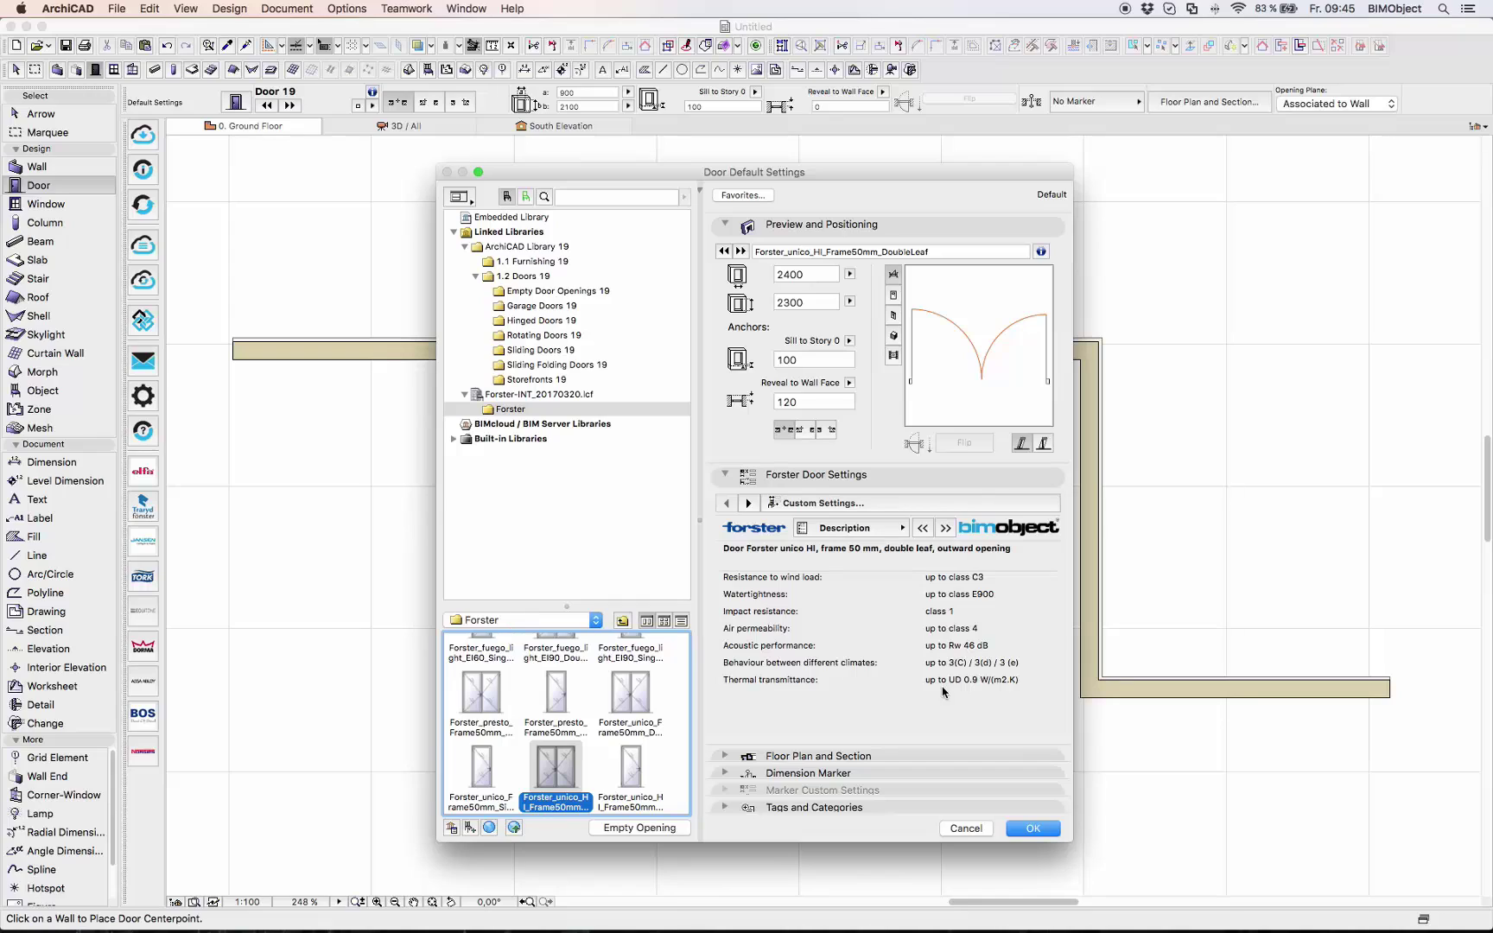
# - Accept the settings, place the Forster door centred in the upper wall with its opening side, and view in 3D
pyautogui.click(1022, 826)
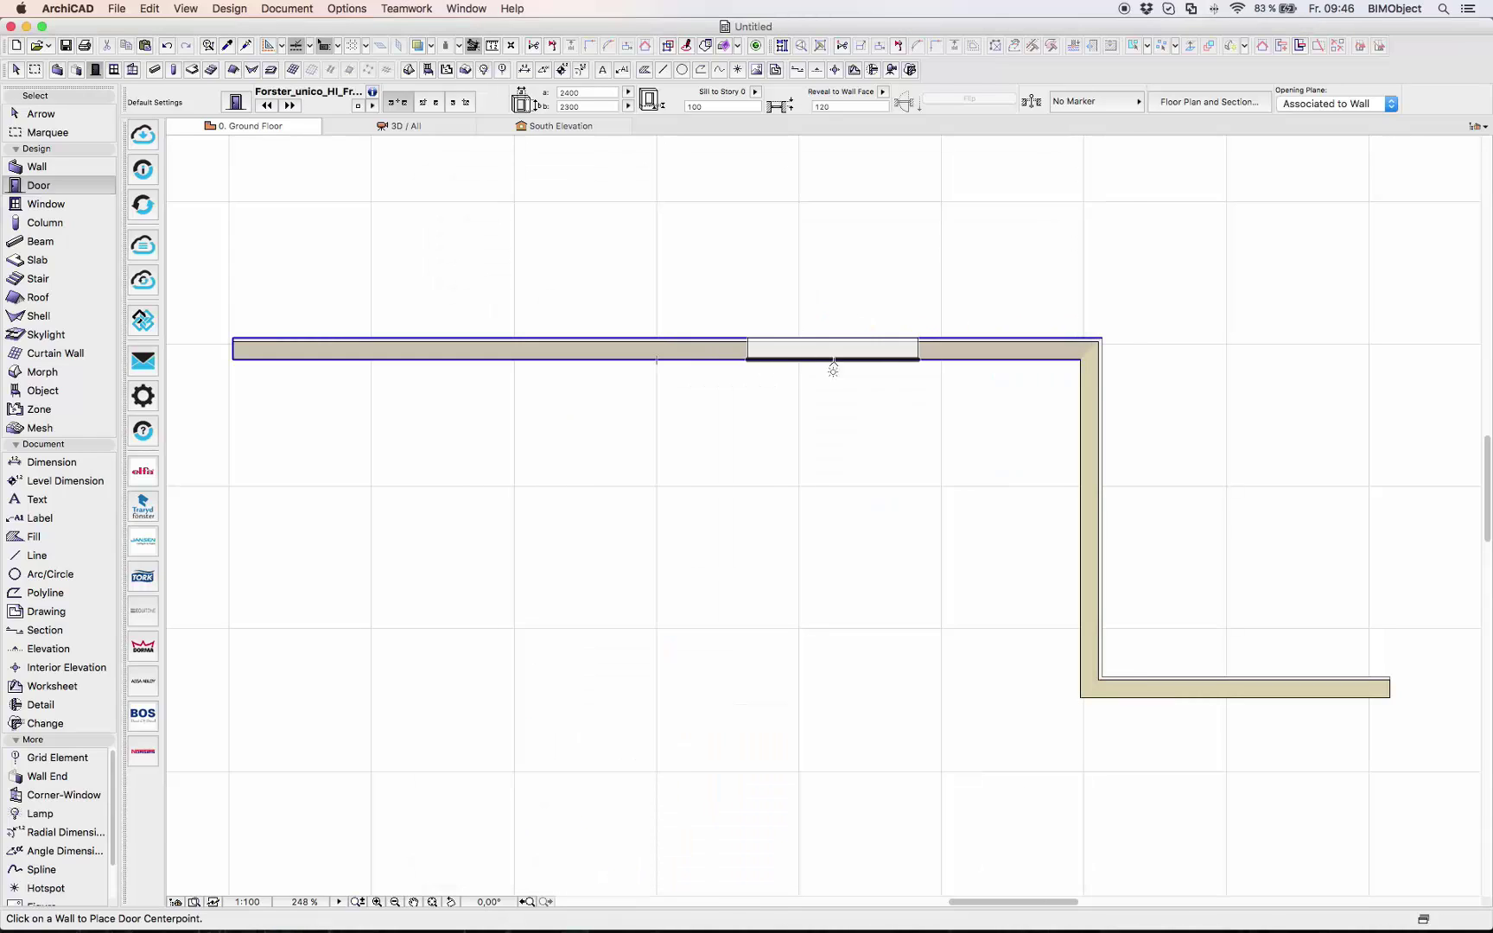
pyautogui.click(871, 357)
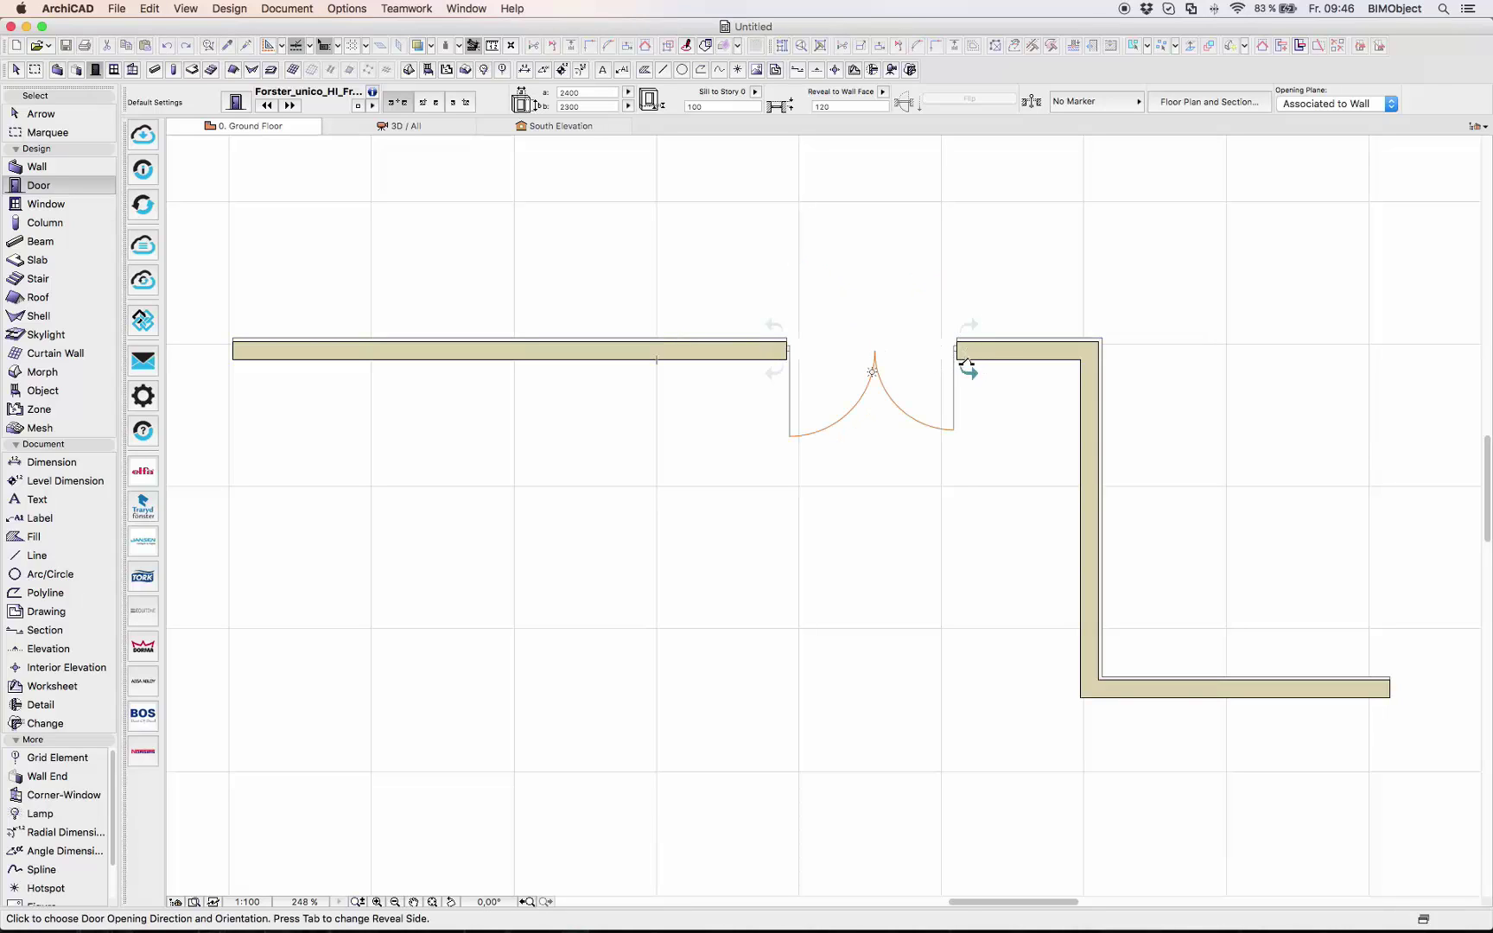
pyautogui.click(968, 372)
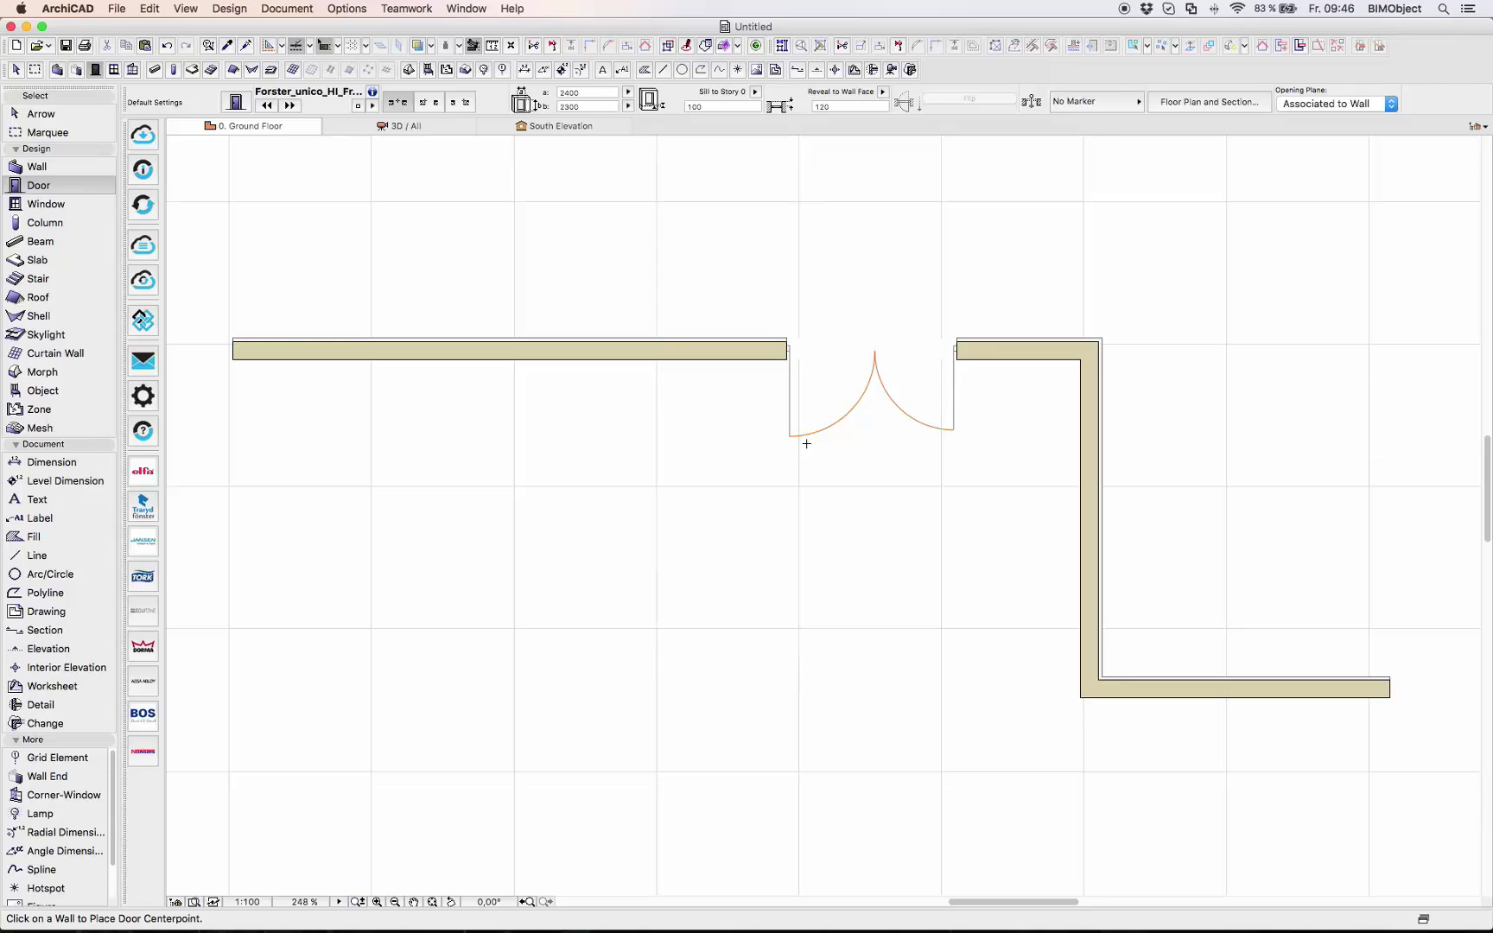
pyautogui.press('F3')
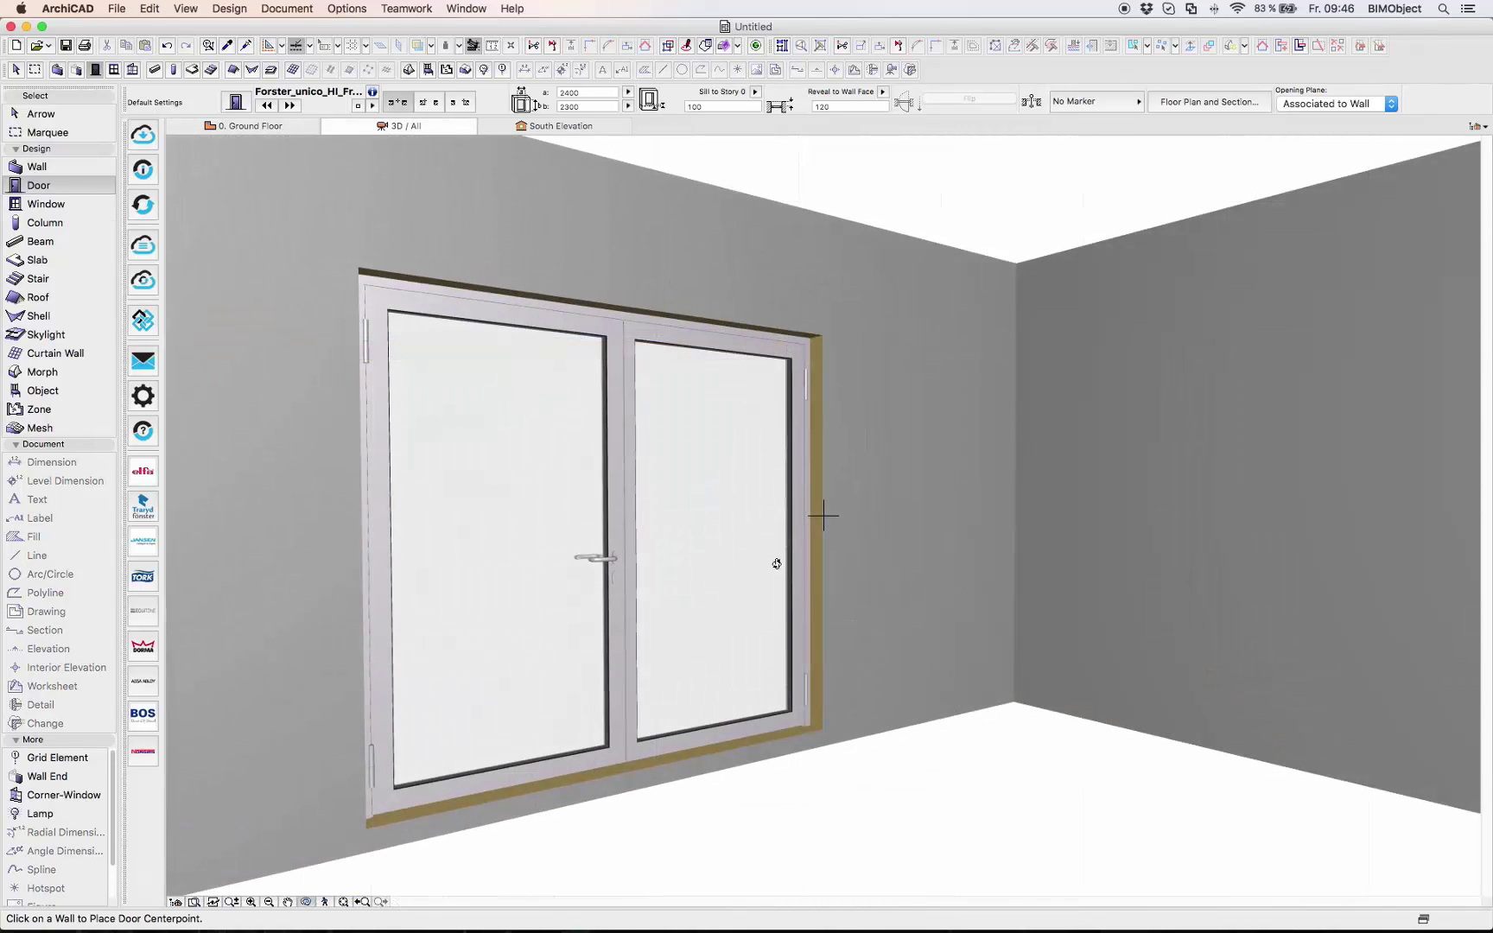